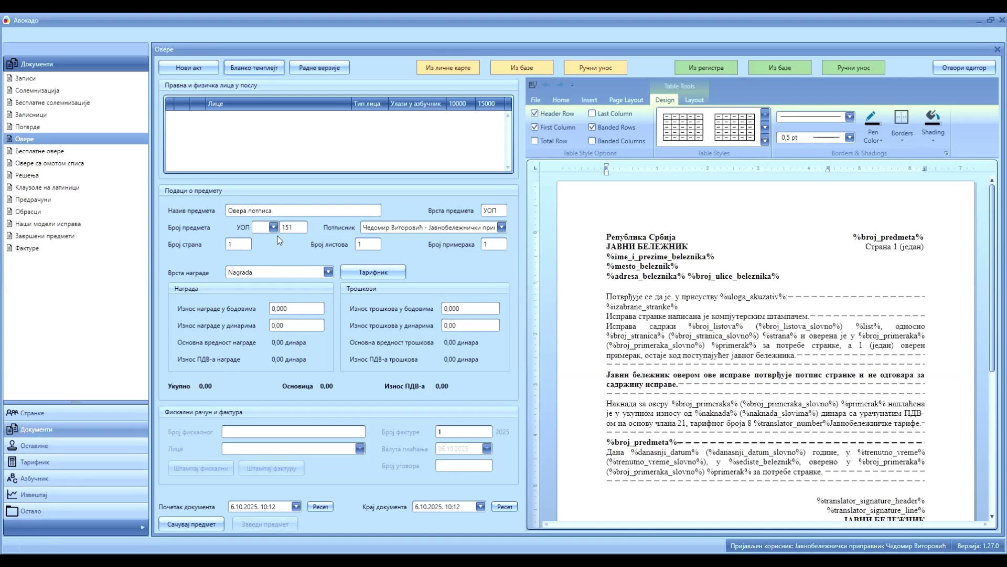
# File the certification under УОП register I as number 1006, keeping the current trainee signer.
pyautogui.click(273, 229)
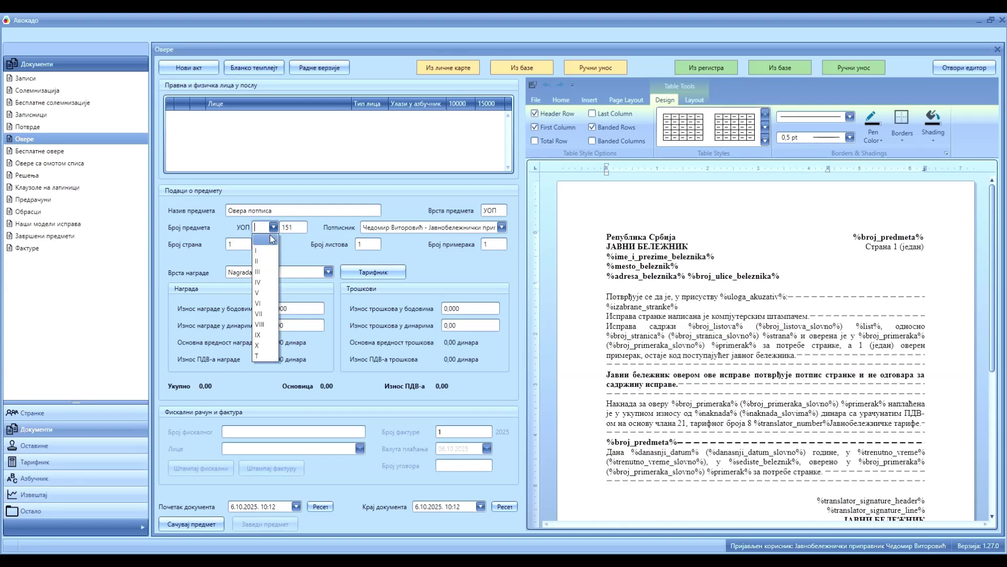
pyautogui.click(258, 251)
pyautogui.click(502, 228)
pyautogui.click(502, 228)
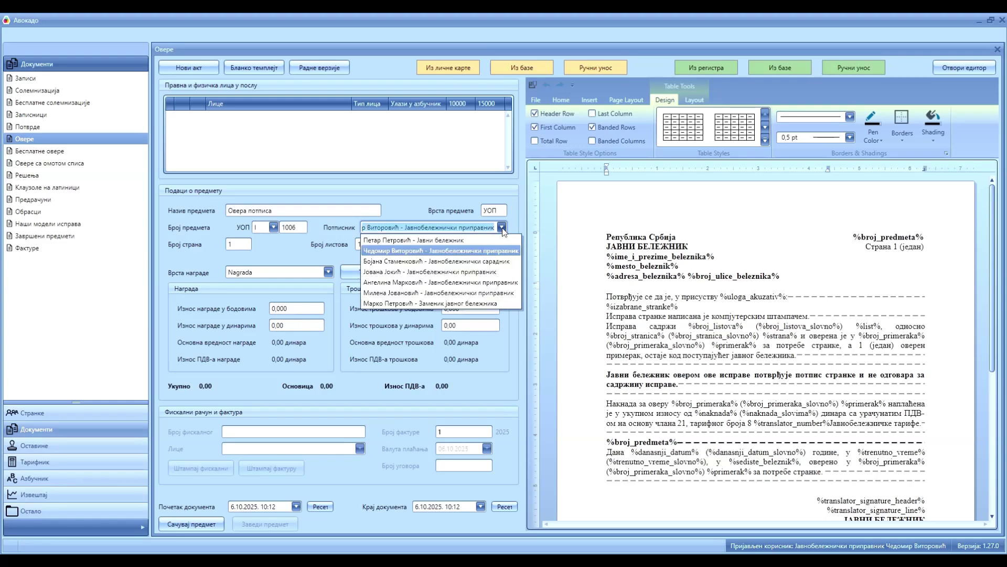
pyautogui.click(502, 228)
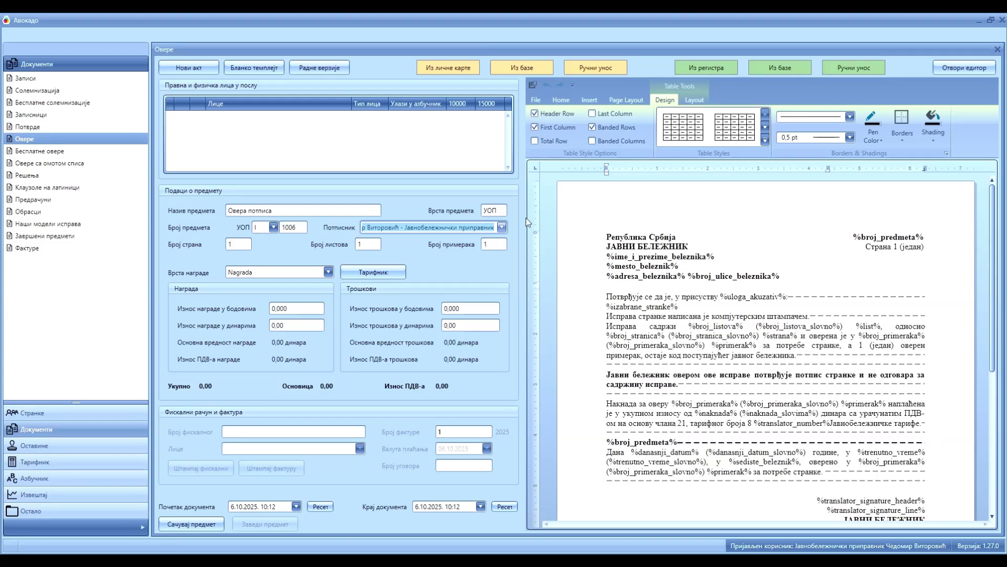
pyautogui.click(710, 68)
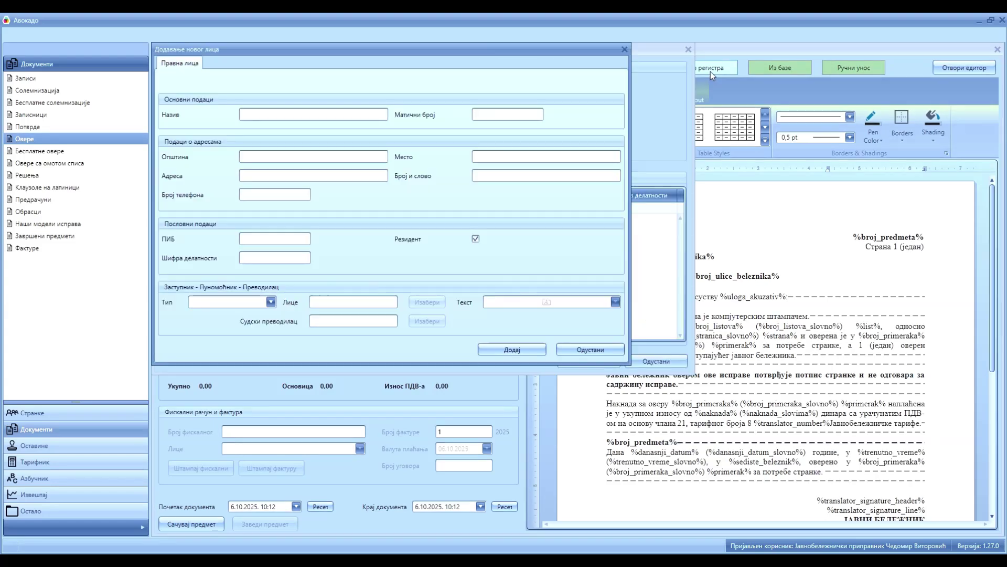
pyautogui.click(292, 105)
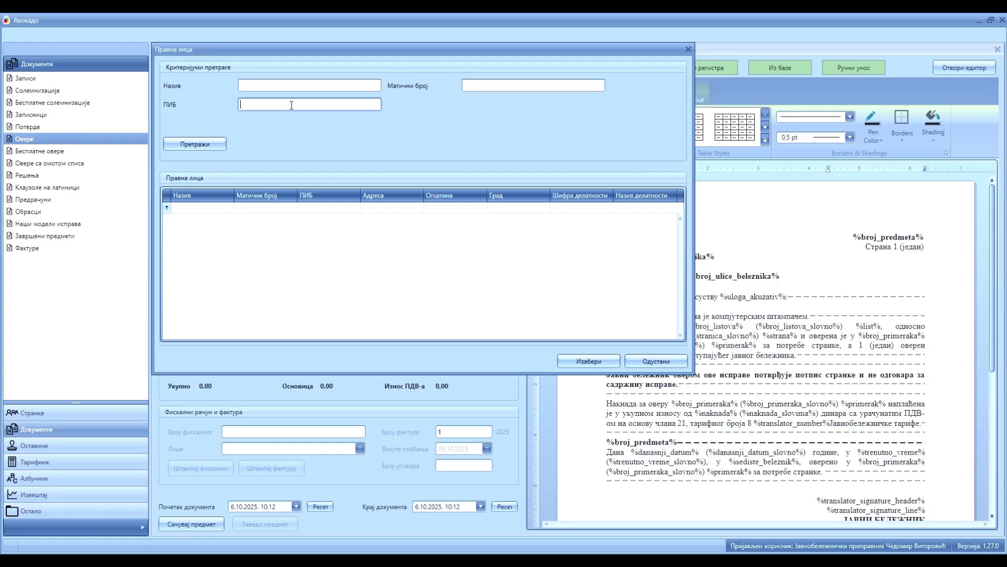
pyautogui.click(209, 147)
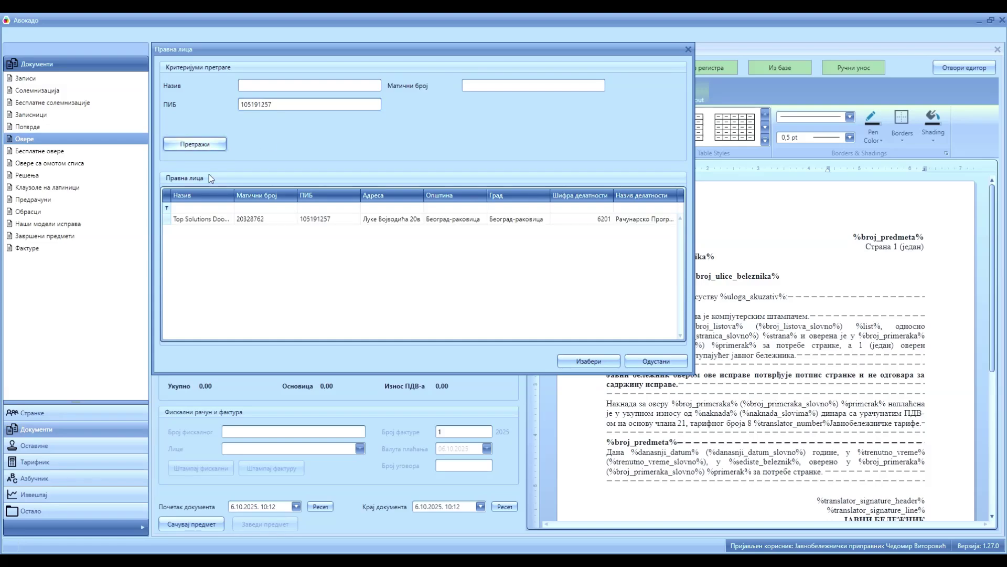
pyautogui.click(206, 219)
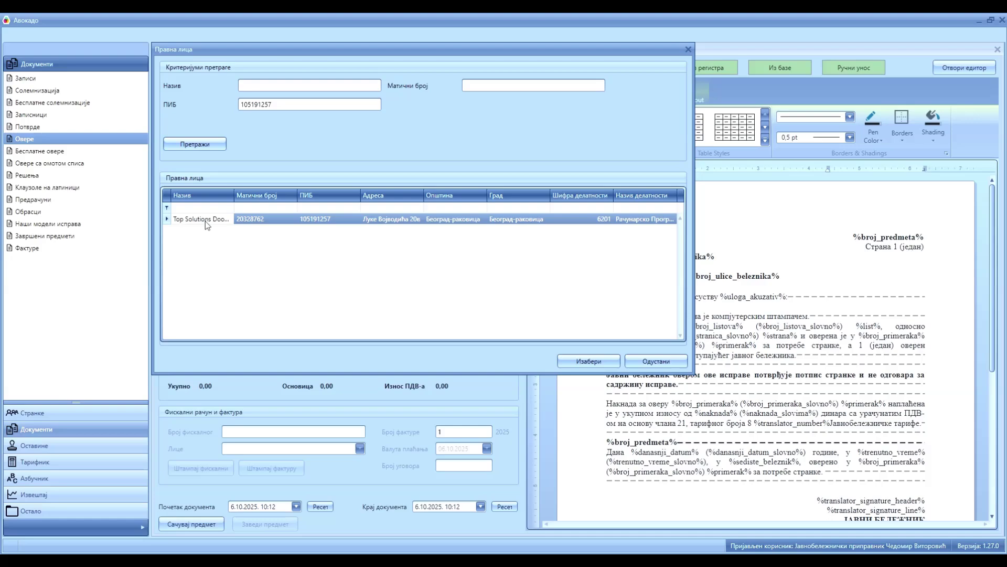
pyautogui.click(577, 361)
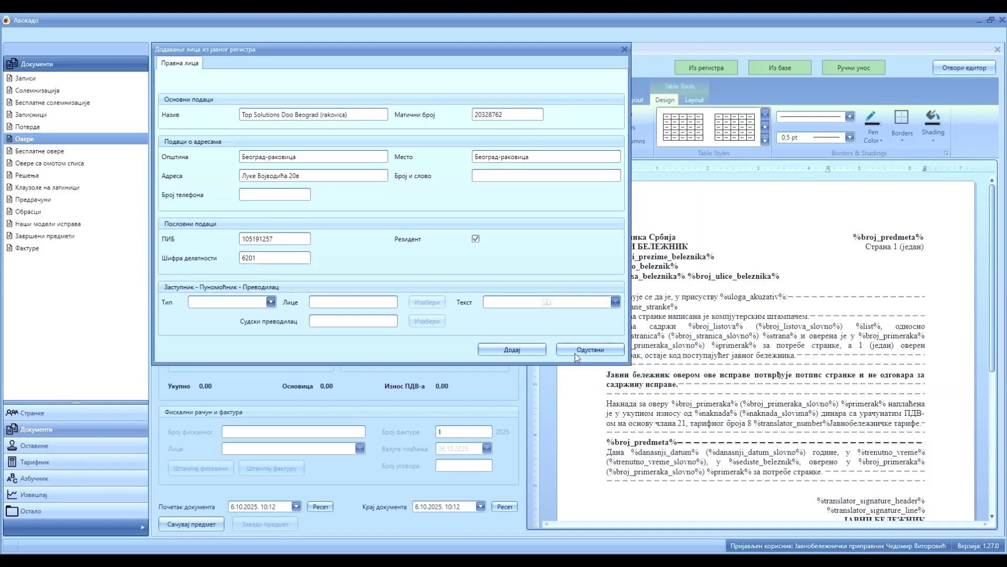
# Move the house number 20в from the street address into the Број и слово field.
pyautogui.click(289, 175)
pyautogui.doubleClick(297, 175)
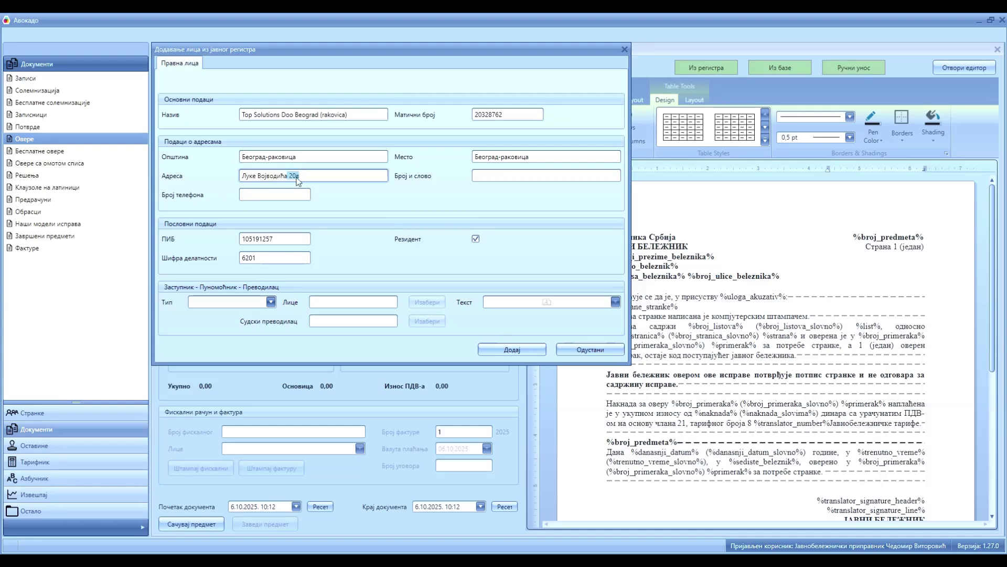
pyautogui.moveTo(297, 179); pyautogui.dragTo(484, 178)
# Correct municipality and place to Београд-Раковица, then start a new natural person under Странке.
pyautogui.click(908, 565)
pyautogui.click(860, 451)
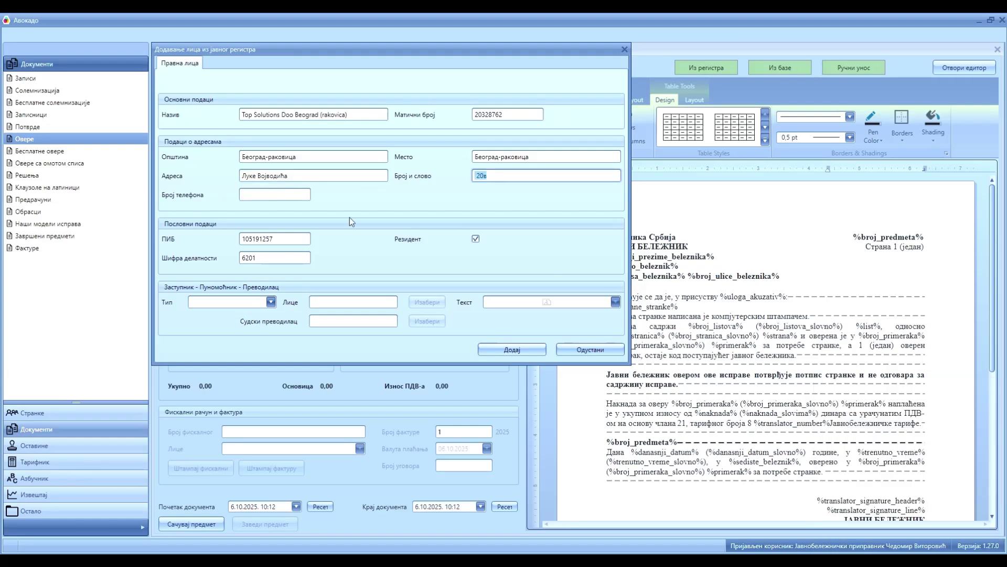
pyautogui.click(271, 157)
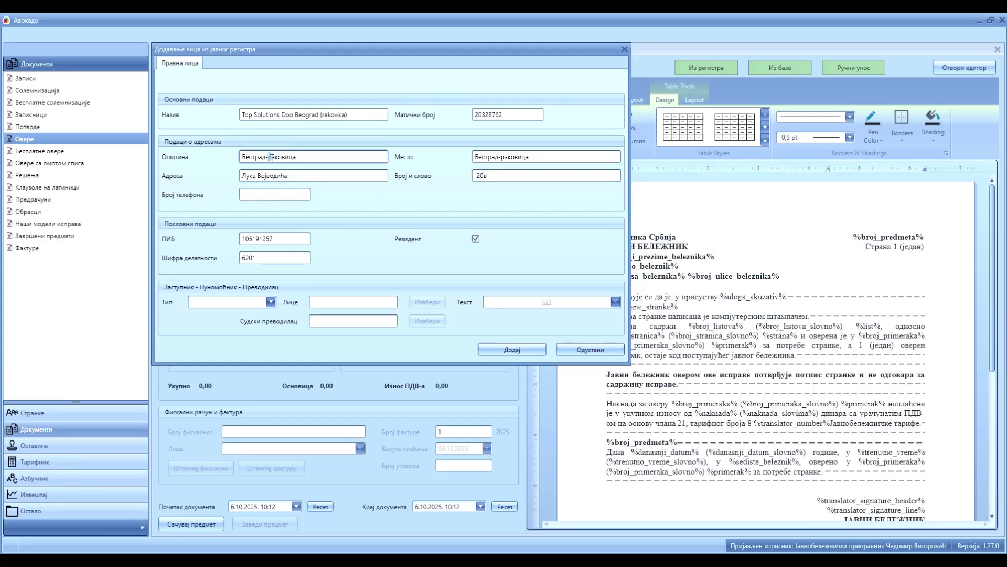
pyautogui.press('Delete')
pyautogui.write('Р')
pyautogui.click(479, 157)
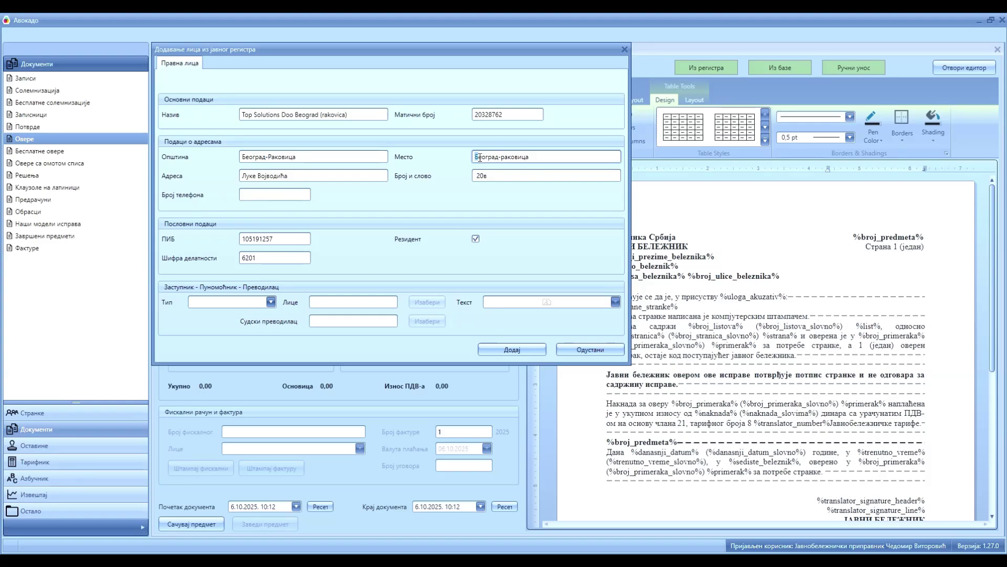
pyautogui.click(503, 158)
pyautogui.press('Delete')
pyautogui.write('Р')
pyautogui.click(42, 414)
pyautogui.doubleClick(41, 79)
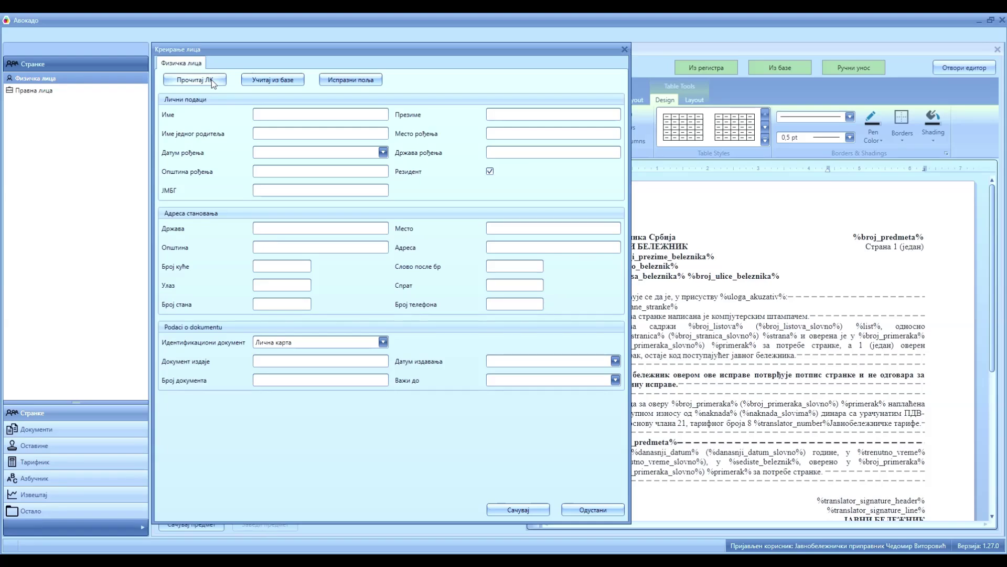
# Read the new natural person's details from the ID card and save them to the database.
pyautogui.click(212, 80)
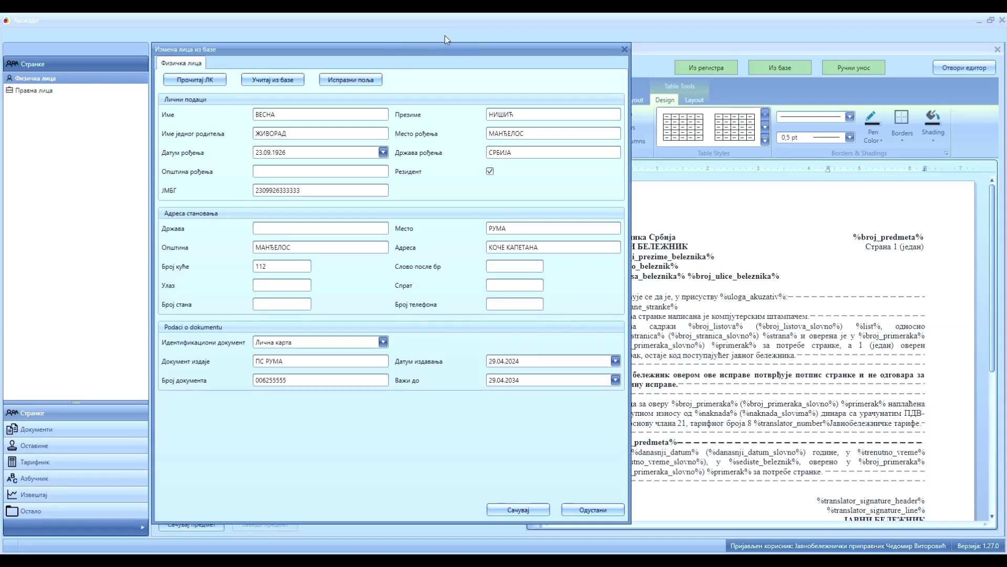
pyautogui.click(527, 510)
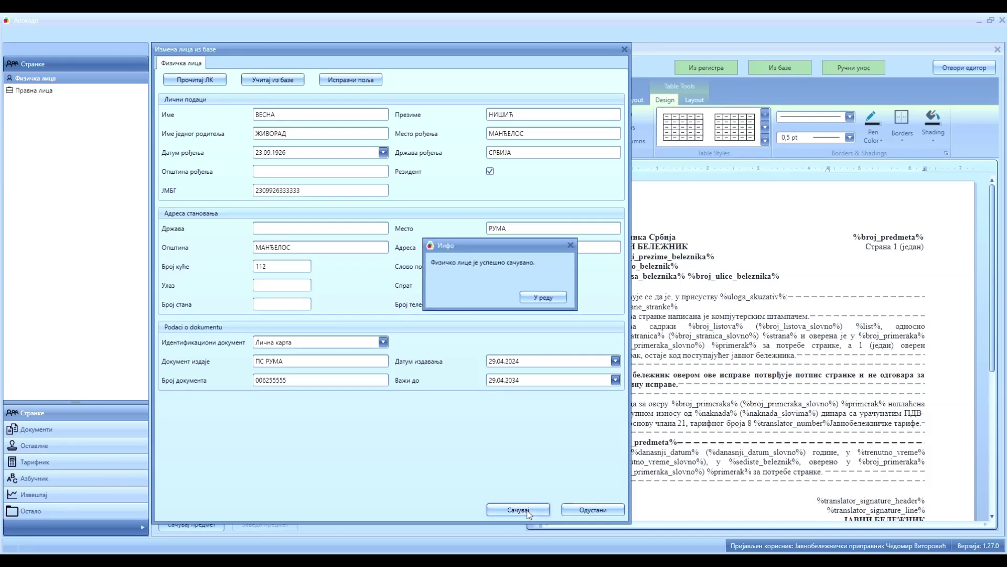
pyautogui.click(541, 303)
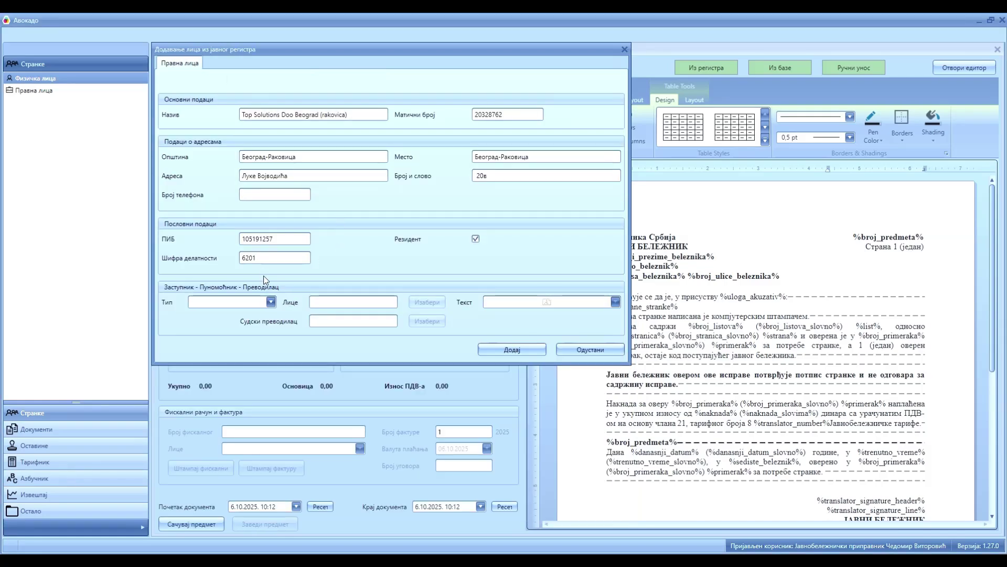
# Set the company's representative type to Пуномоћник and assign the newly saved person.
pyautogui.click(271, 302)
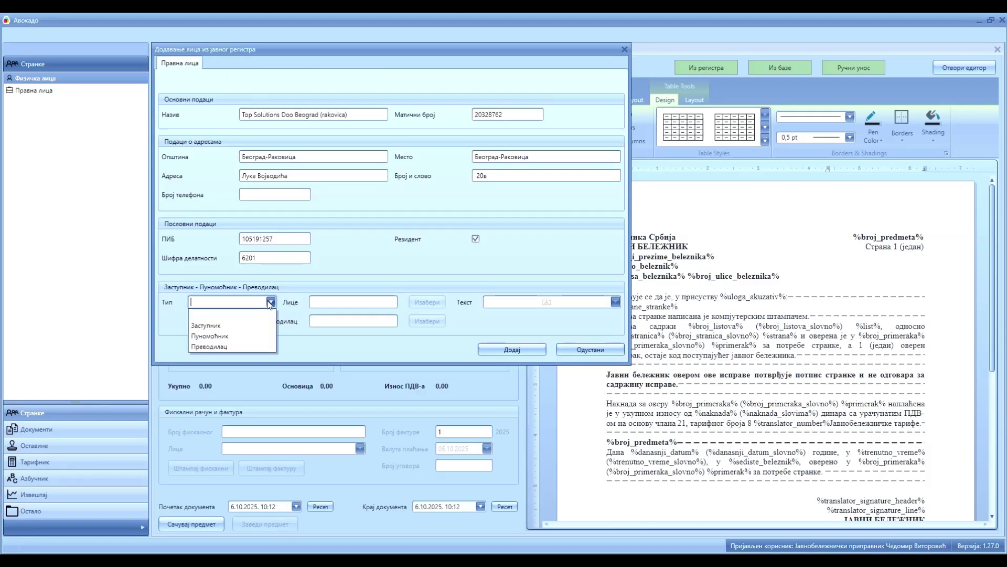
pyautogui.click(260, 335)
pyautogui.click(428, 304)
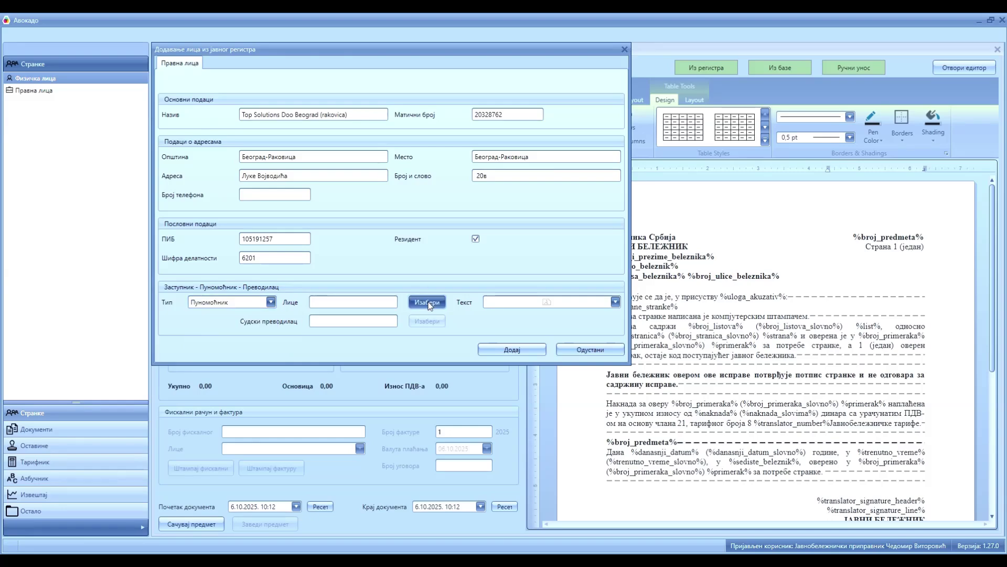
pyautogui.click(338, 90)
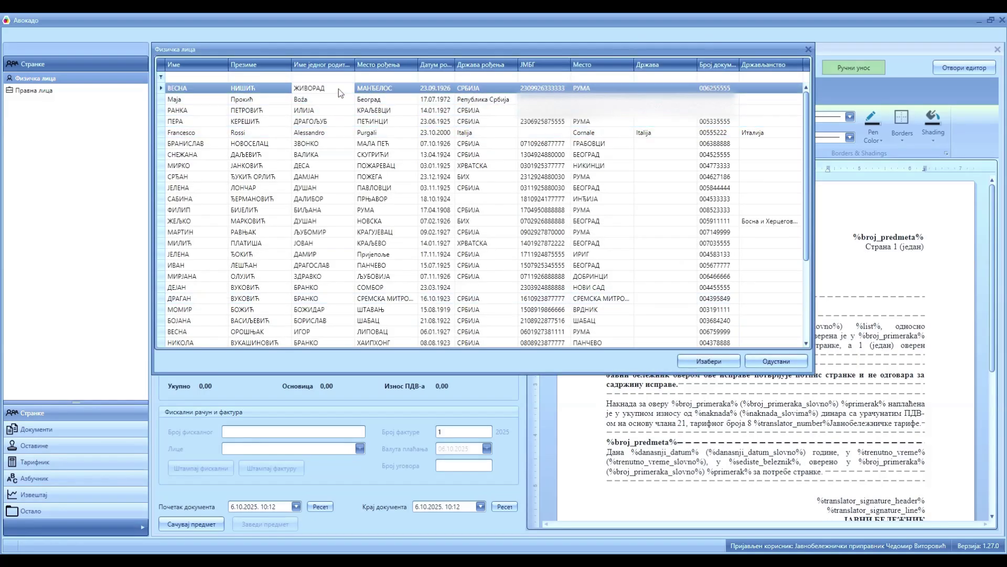
pyautogui.click(701, 362)
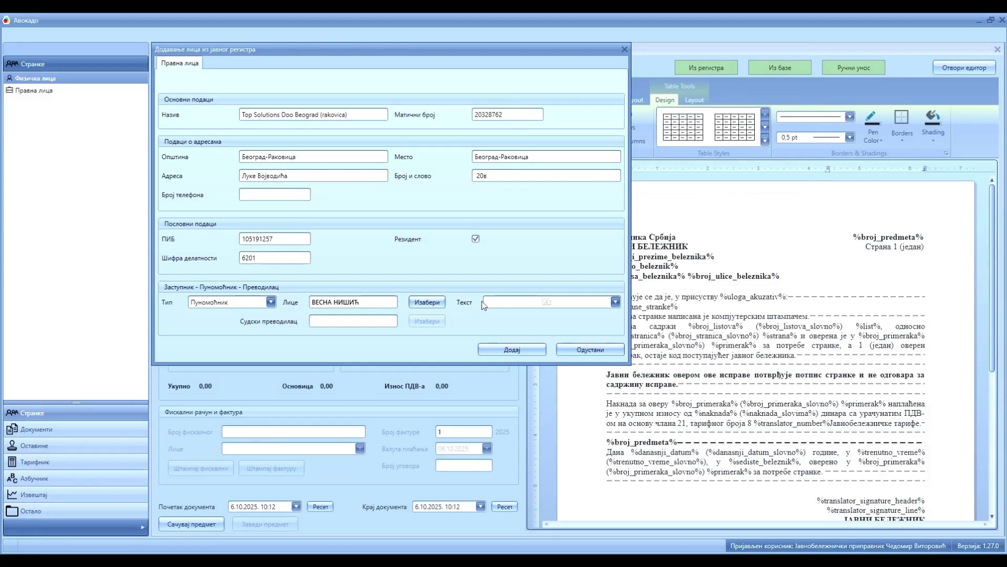
# Paste the power-of-attorney reference as the representative's accompanying text.
pyautogui.click(615, 301)
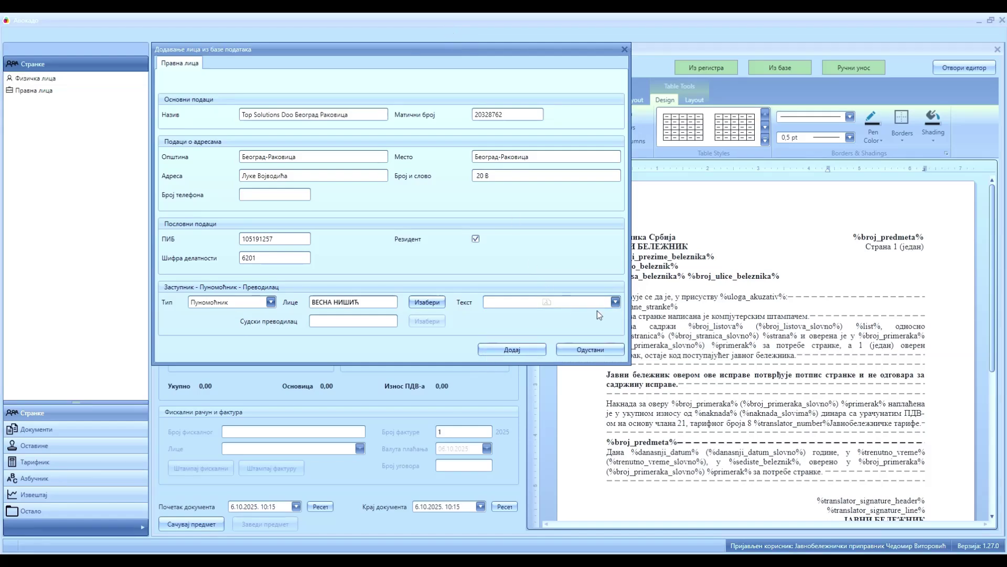
pyautogui.click(614, 301)
pyautogui.rightClick(572, 324)
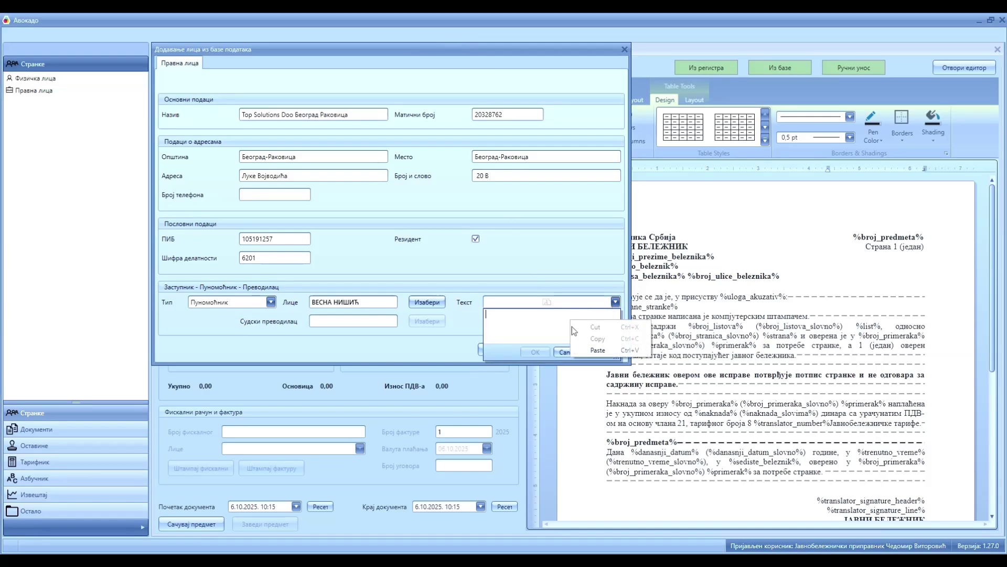
pyautogui.click(598, 350)
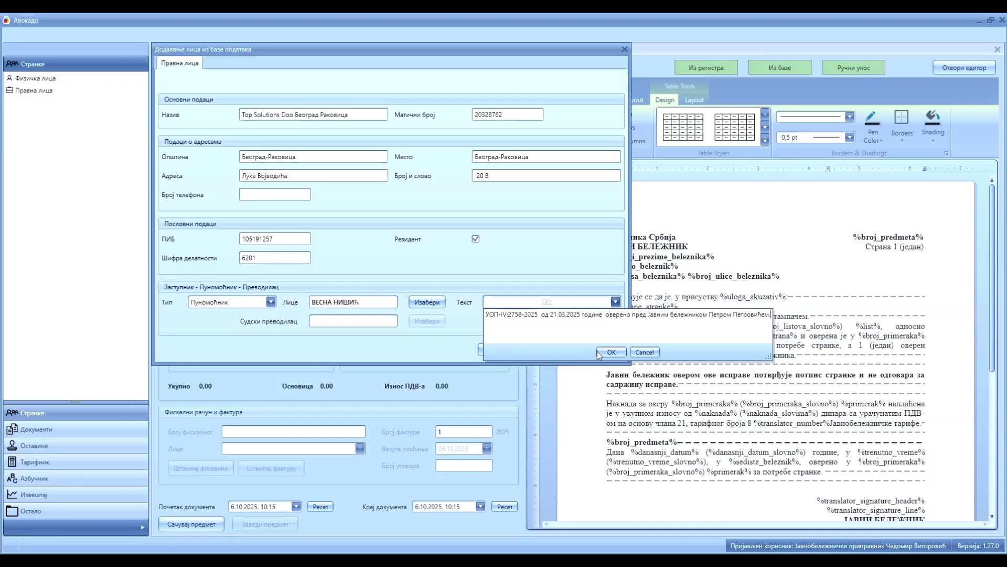
pyautogui.click(611, 352)
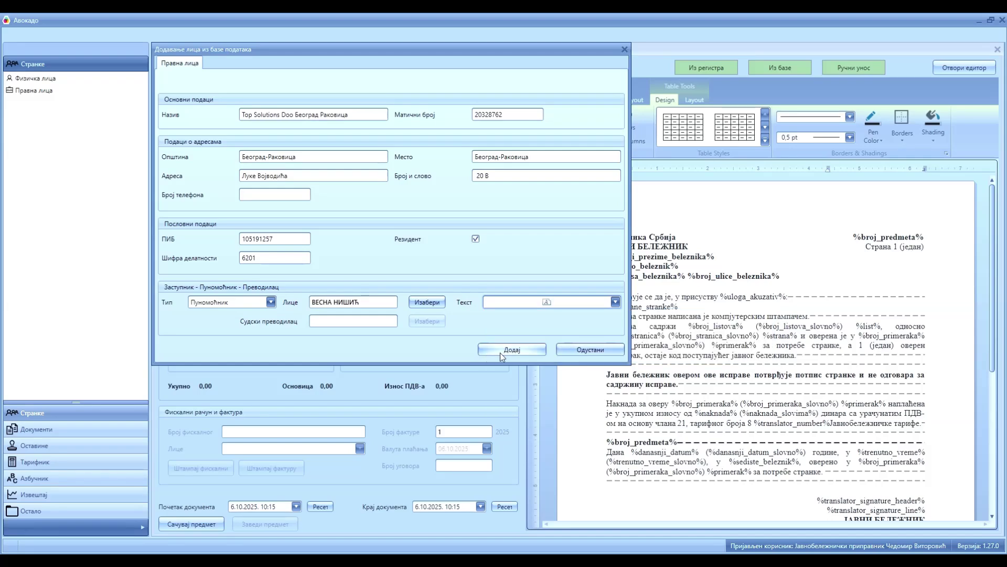
# Add Top Solutions Doo Beograd Rakovica with its attorney as a legal-entity party, totalling 2.160,00 dinars.
pyautogui.click(502, 352)
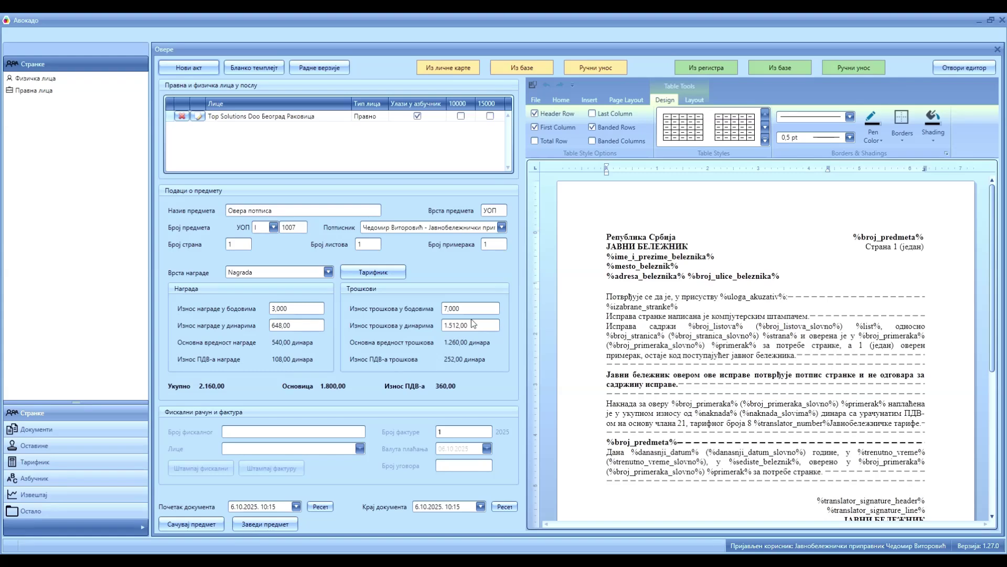
# Add a second natural person from the database as a party, raising the total to 2.808,00 dinars.
pyautogui.click(530, 71)
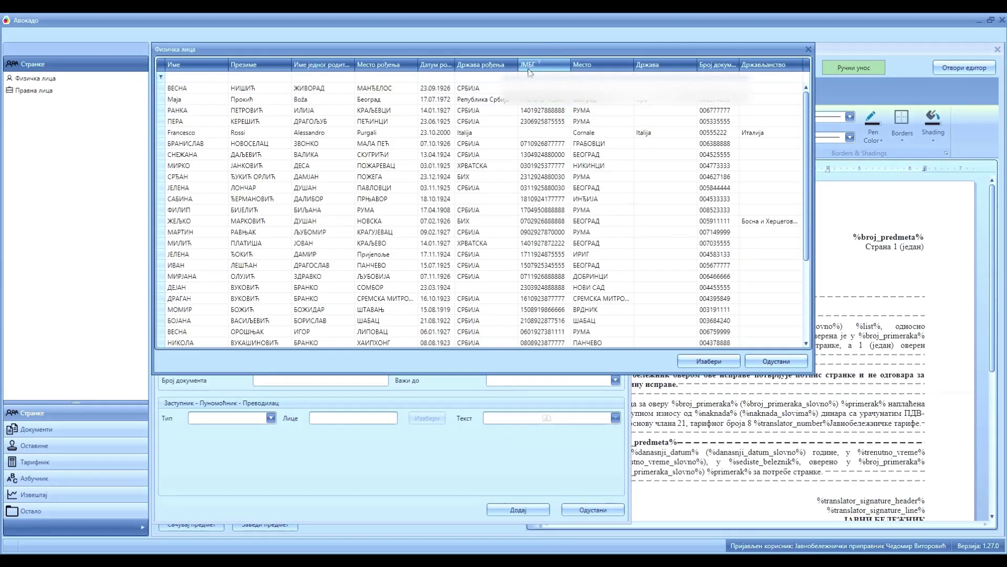
pyautogui.click(270, 113)
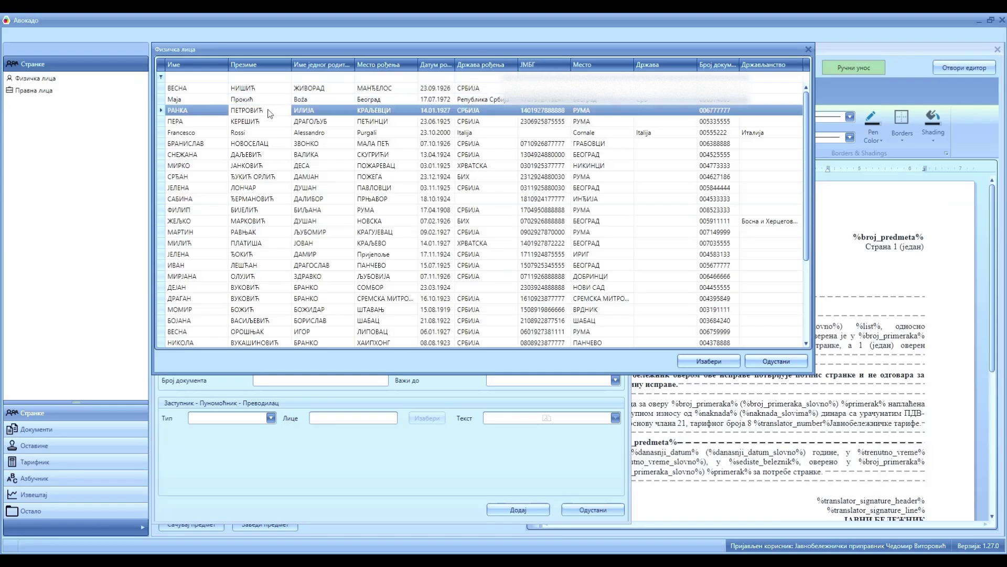
pyautogui.click(700, 359)
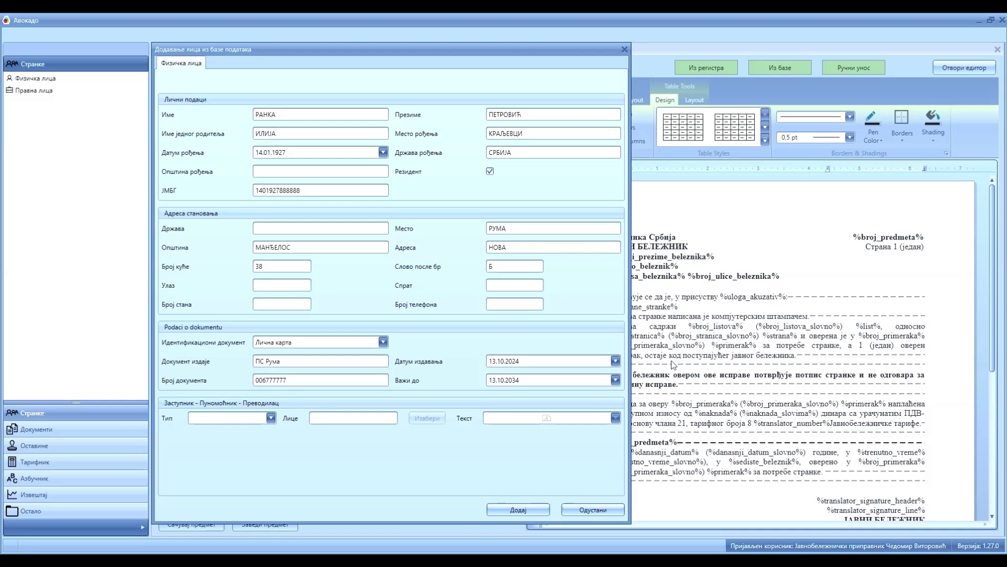
pyautogui.click(526, 509)
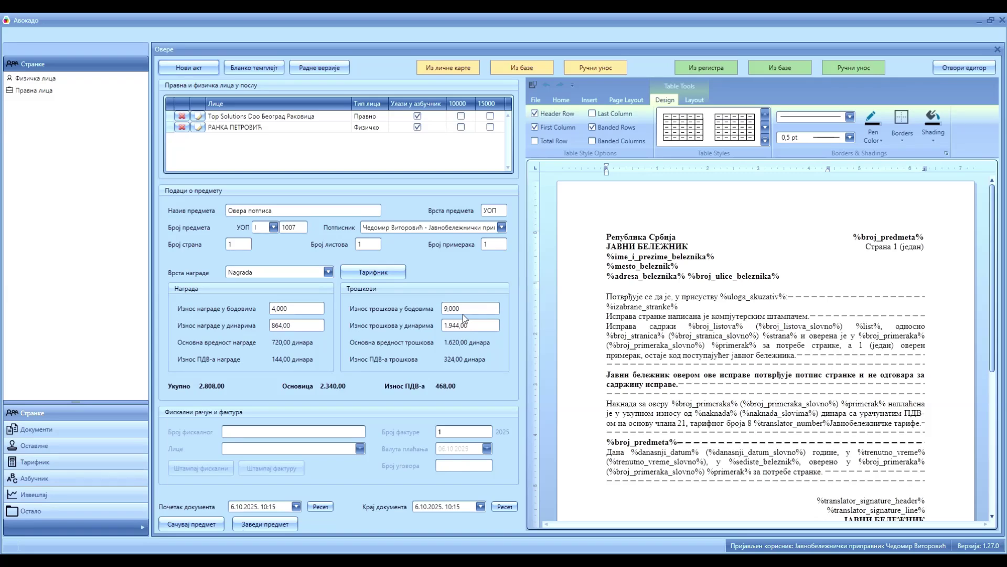
# Review the generated text УОП-I:1007-2025: attorney phrase, authorisation reference and fee tariff number.
pyautogui.click(974, 68)
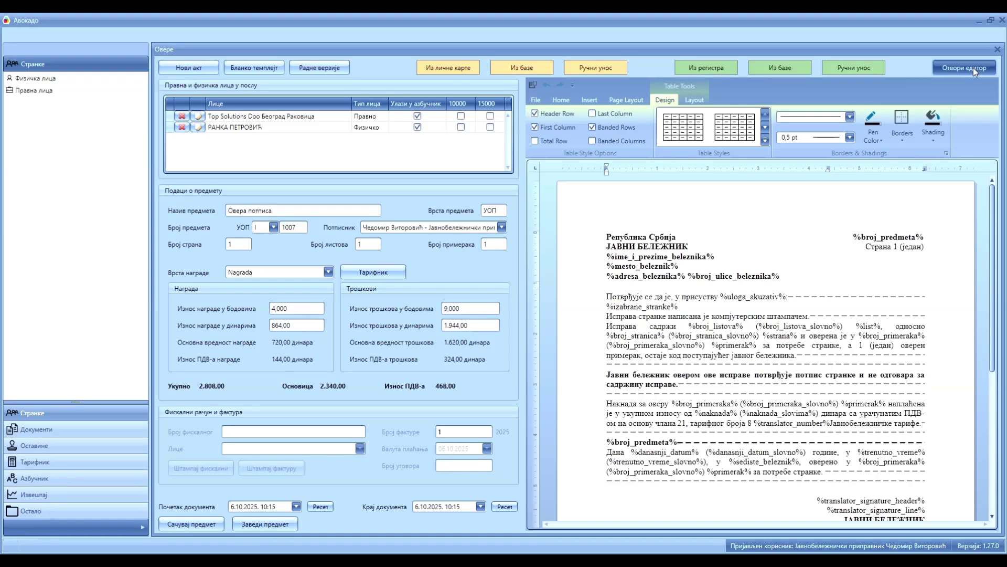
pyautogui.scroll(-10, 733, 295)
pyautogui.scroll(8, 733, 295)
pyautogui.scroll(3, 733, 295)
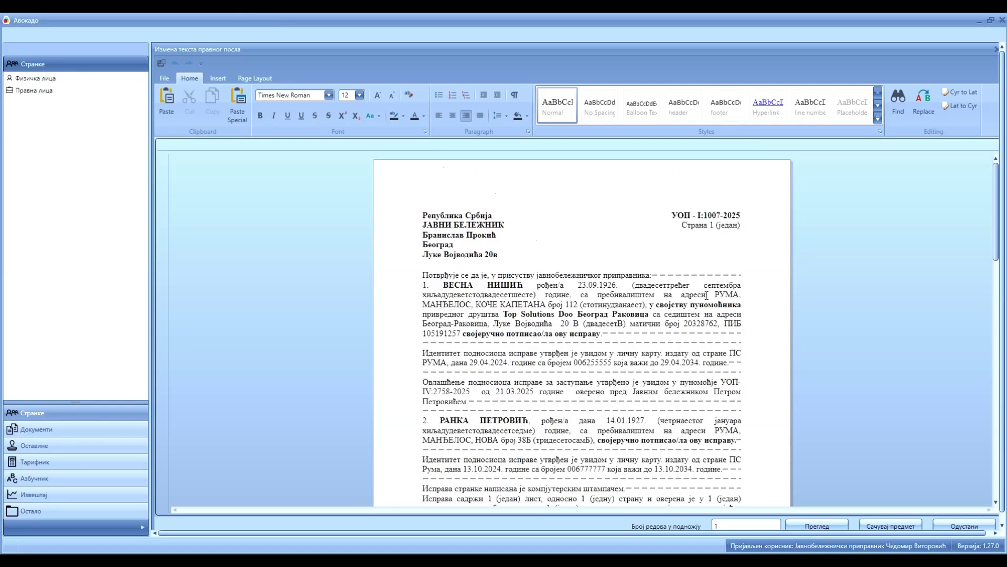
pyautogui.click(504, 315)
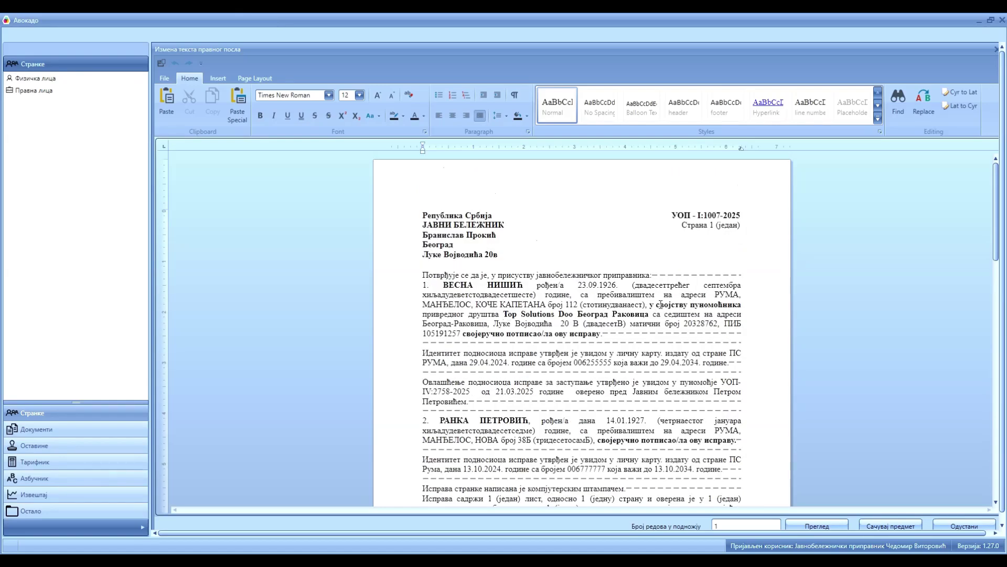
pyautogui.moveTo(651, 305); pyautogui.dragTo(740, 310)
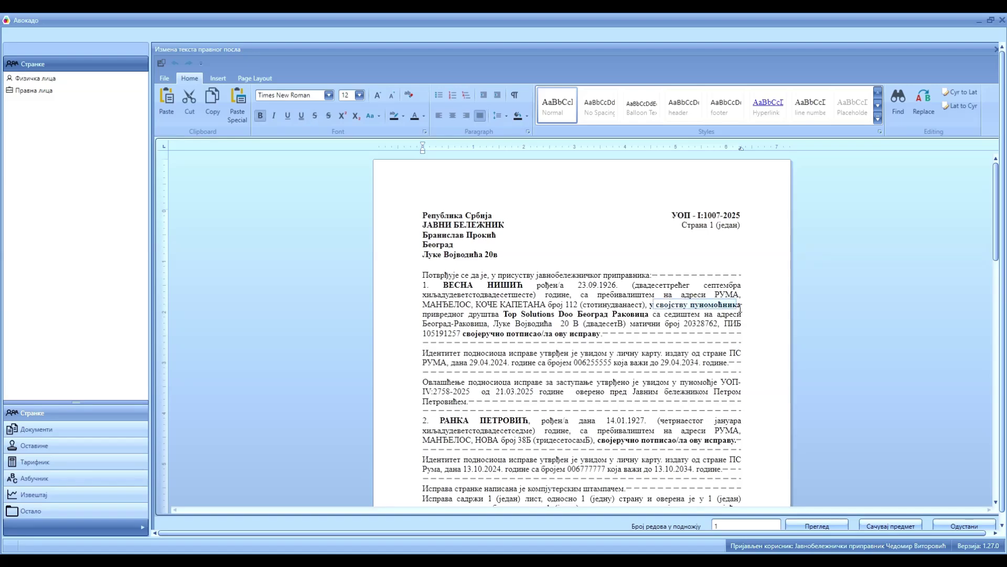
pyautogui.moveTo(719, 381); pyautogui.dragTo(581, 398)
pyautogui.scroll(-6, 581, 397)
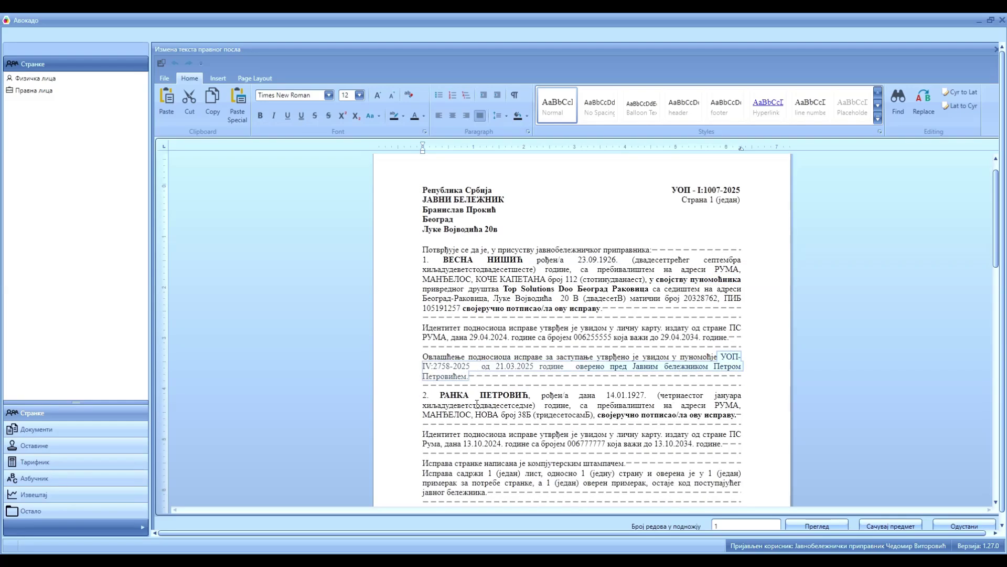
pyautogui.scroll(-1, 476, 404)
pyautogui.doubleClick(737, 374)
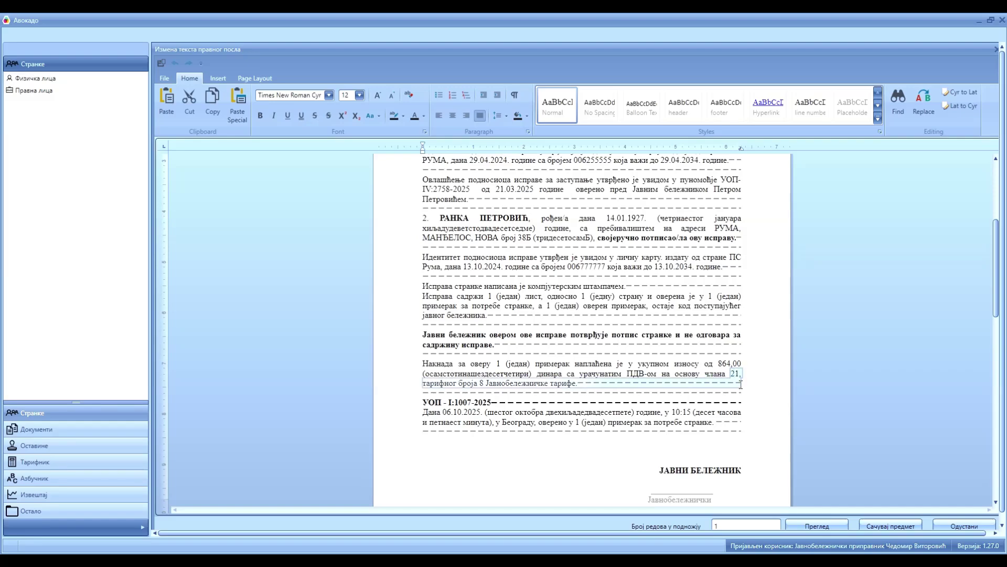
# Close the editor, load the court translator from the database and set representative type Пуномоћник.
pyautogui.click(964, 526)
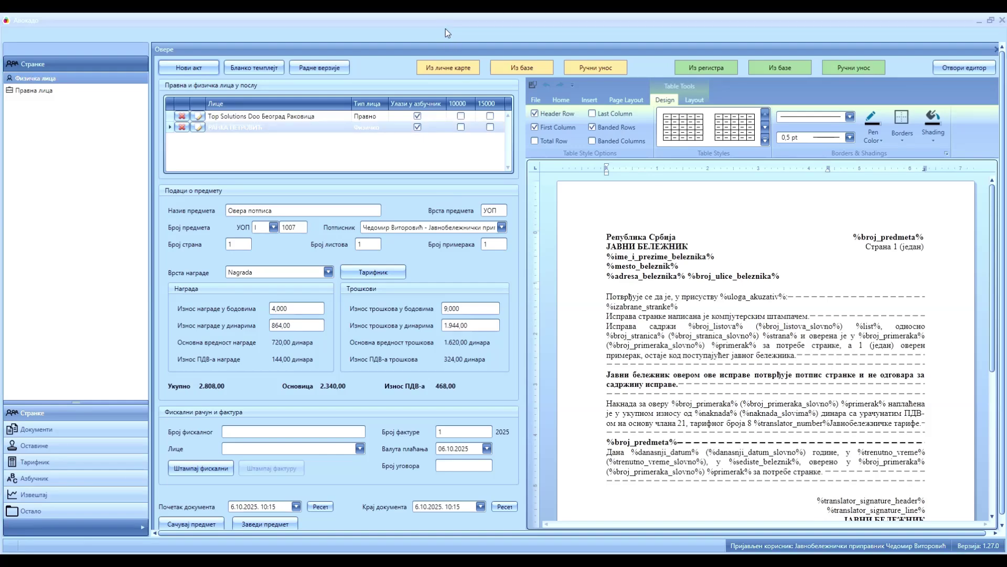
pyautogui.click(529, 68)
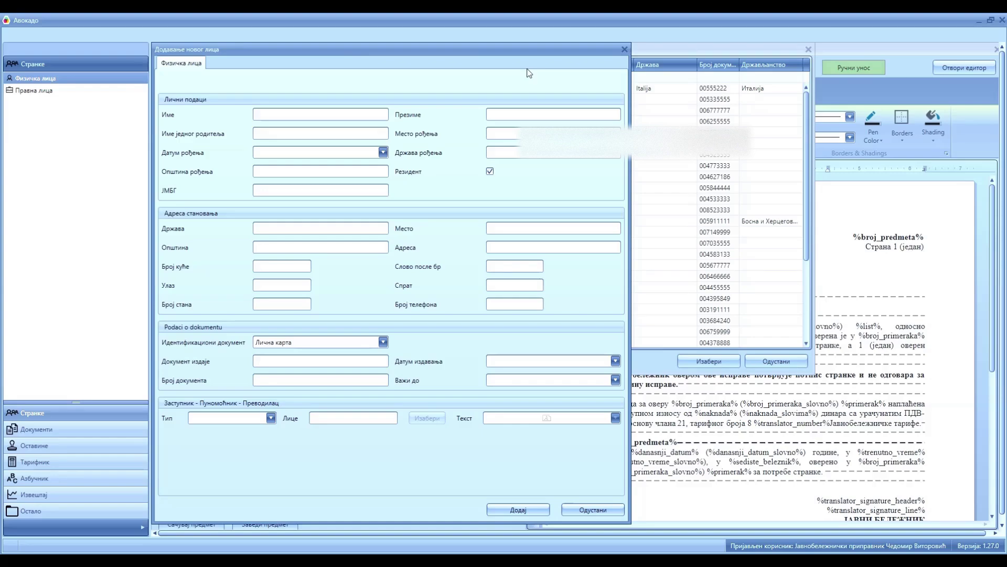
pyautogui.click(290, 100)
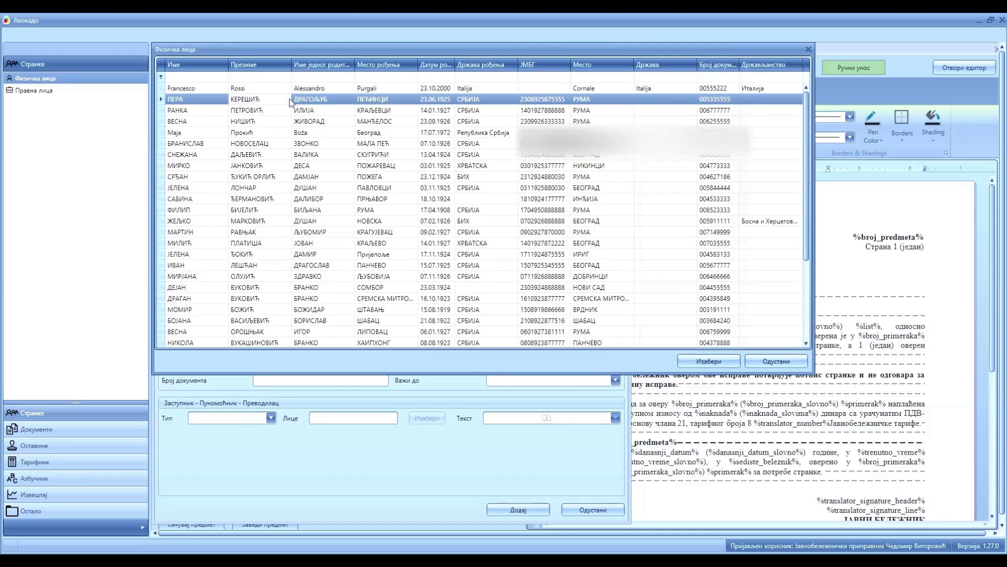
pyautogui.click(706, 362)
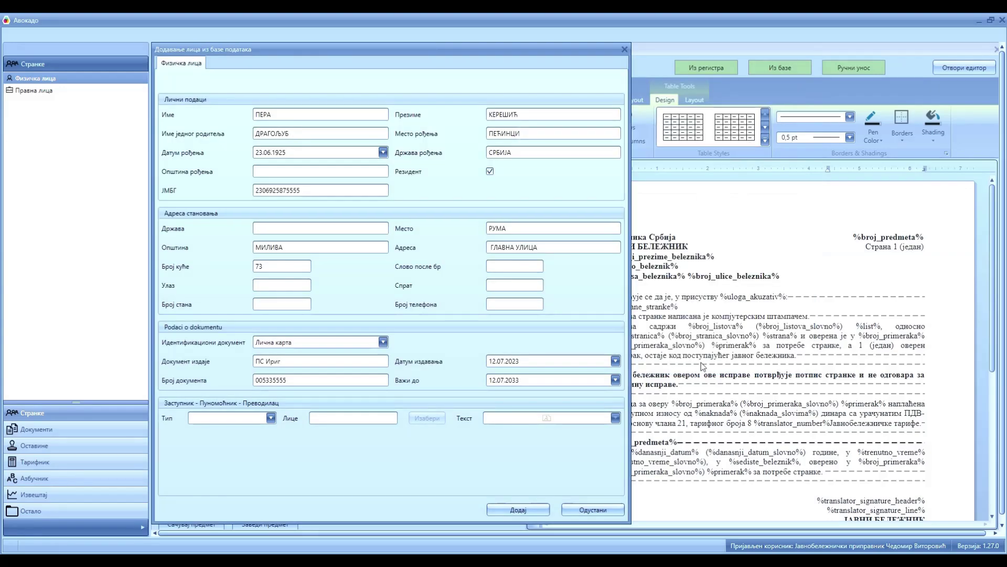
pyautogui.click(247, 417)
pyautogui.click(252, 448)
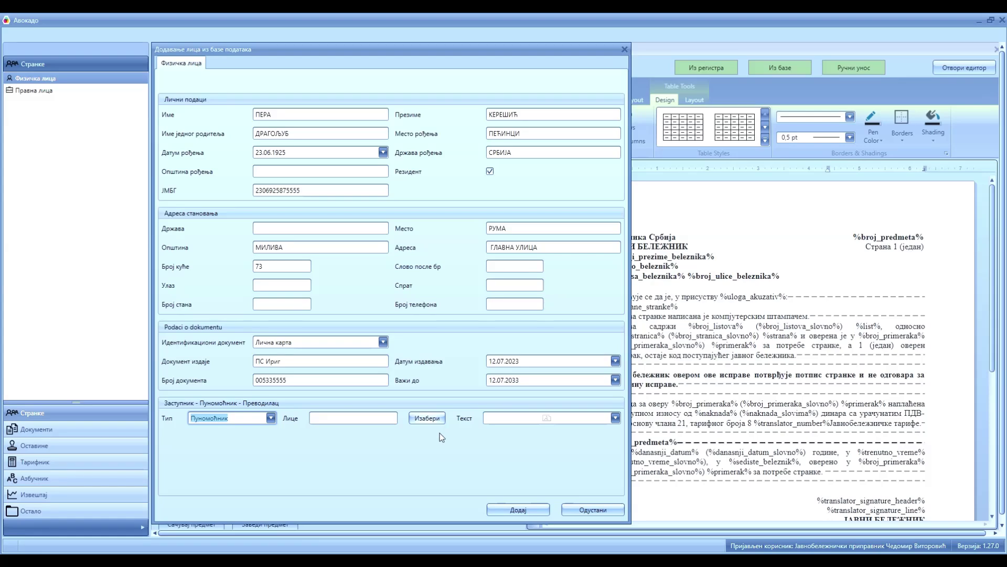
pyautogui.click(427, 418)
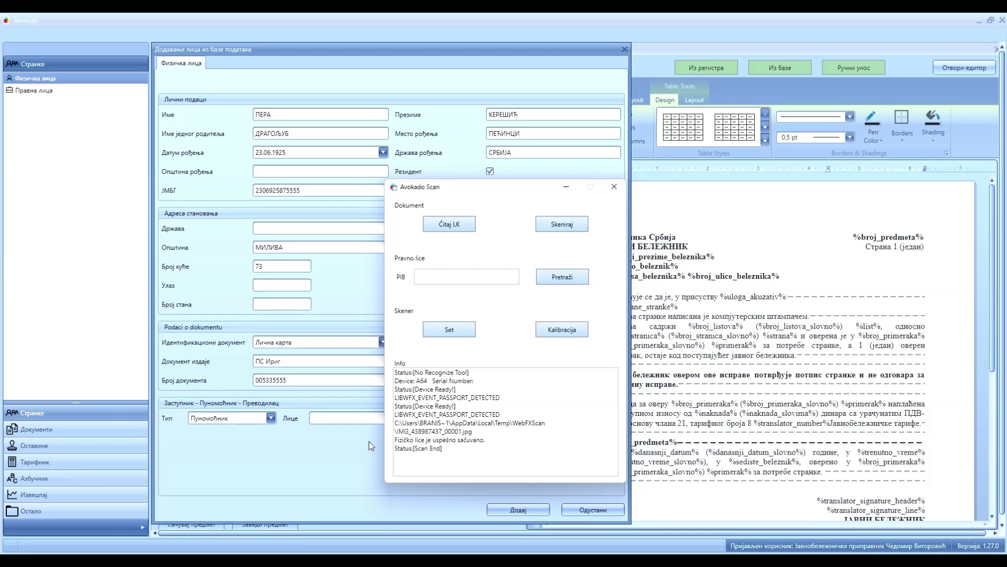
# Move the Avokado Scan window aside and link the foreign signer to the translator's entry.
pyautogui.moveTo(396, 441); pyautogui.dragTo(494, 447)
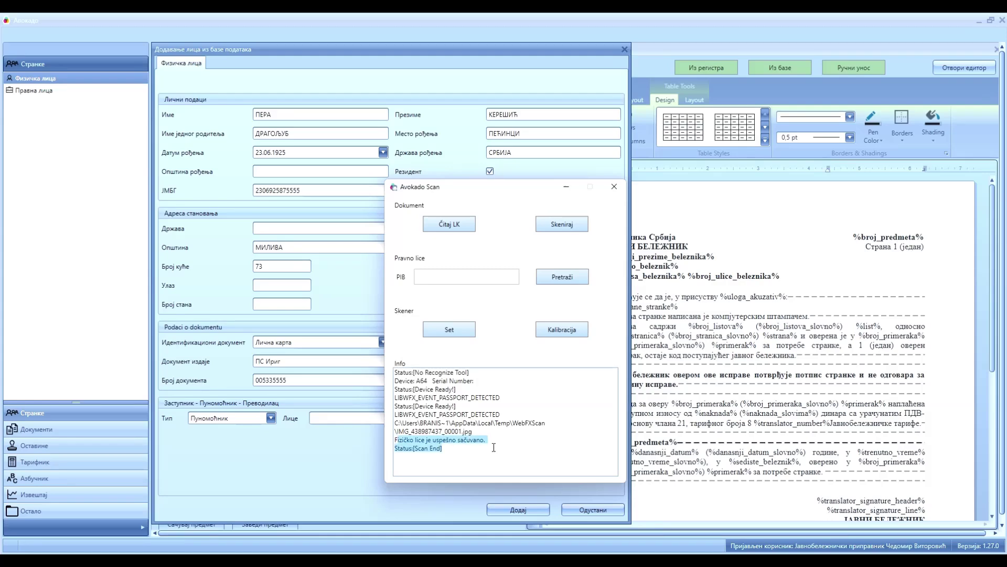
pyautogui.click(567, 188)
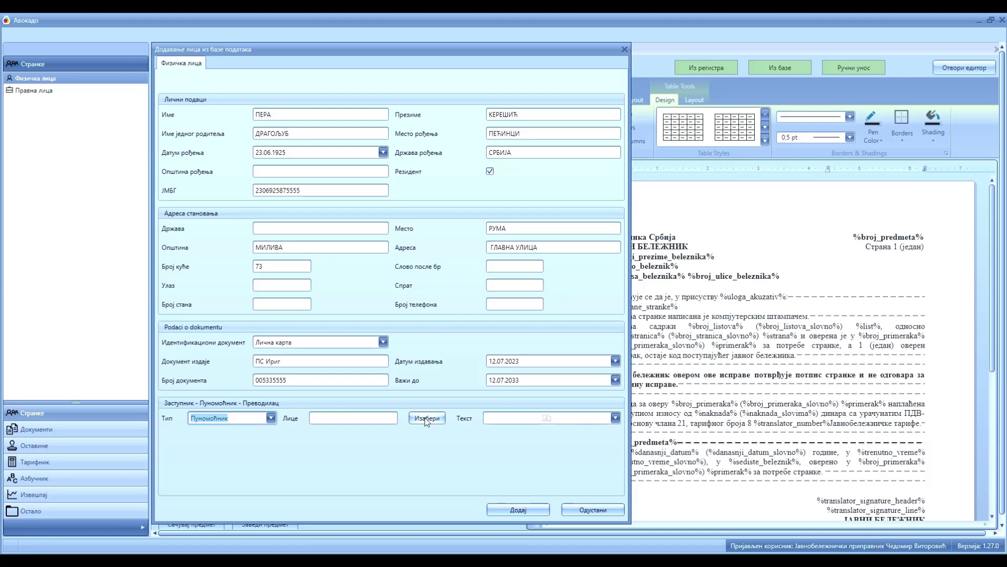
pyautogui.click(426, 419)
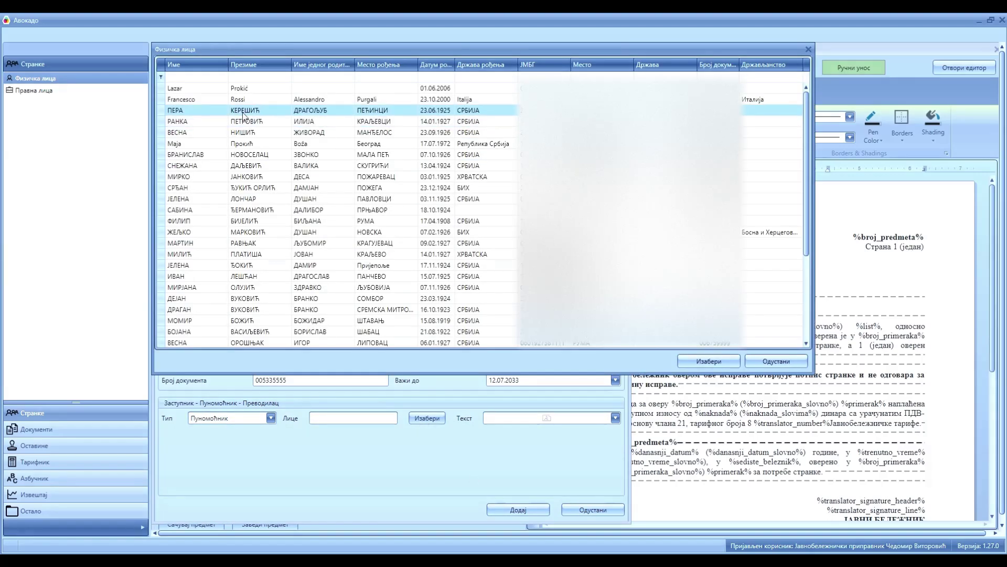
pyautogui.click(688, 364)
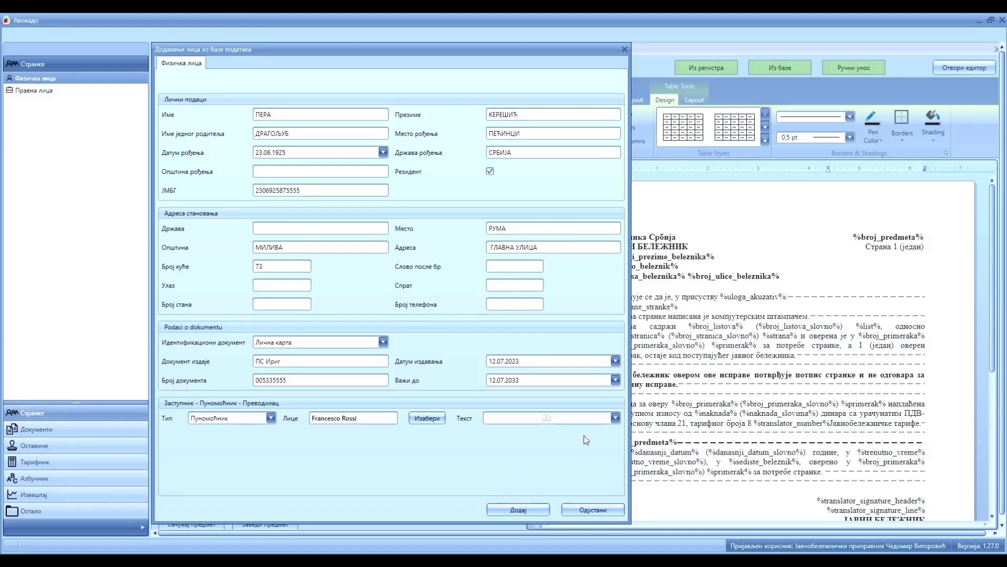
# Paste the court-translator appointment decision reference as the link's text.
pyautogui.click(615, 417)
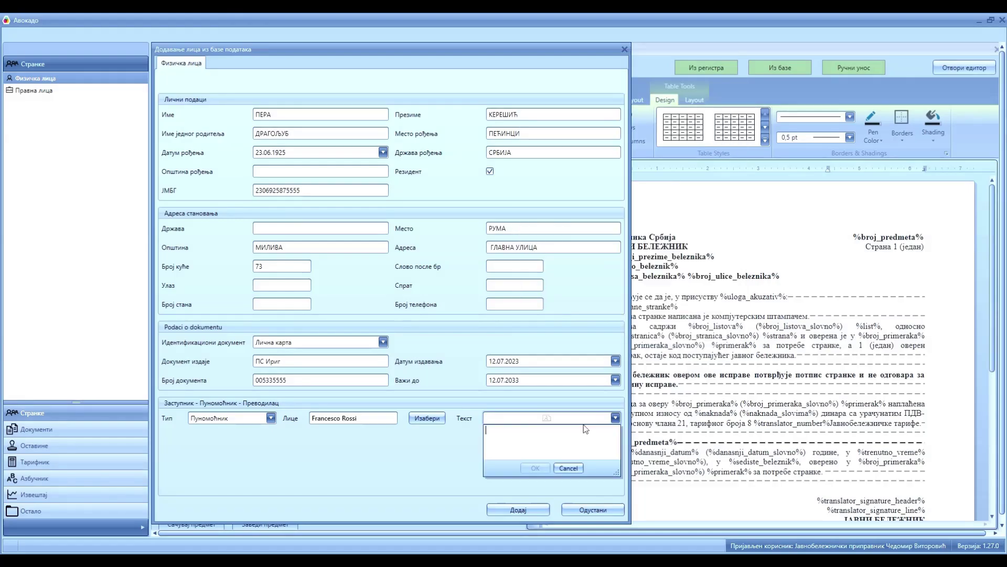
pyautogui.rightClick(493, 437)
pyautogui.click(522, 467)
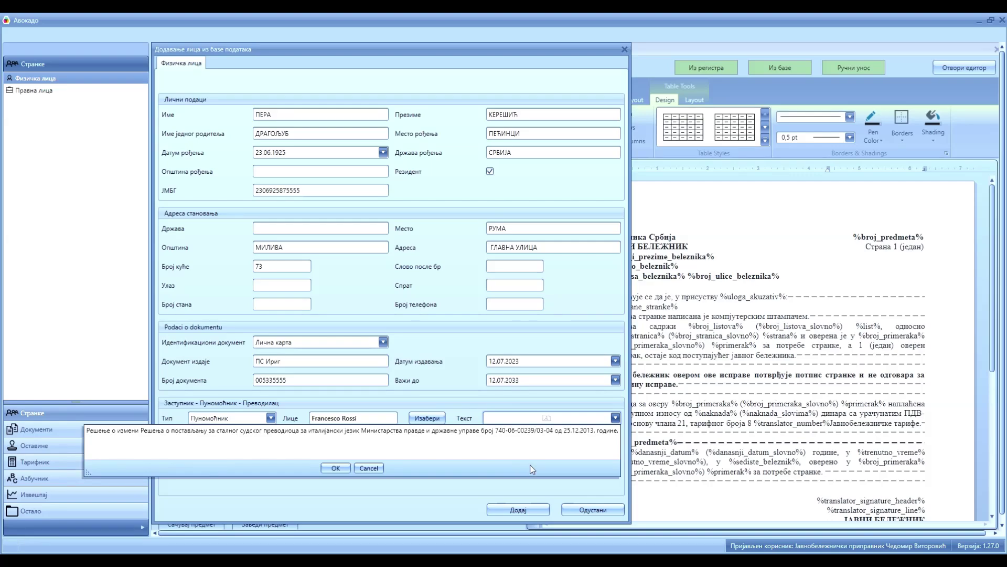
pyautogui.click(335, 466)
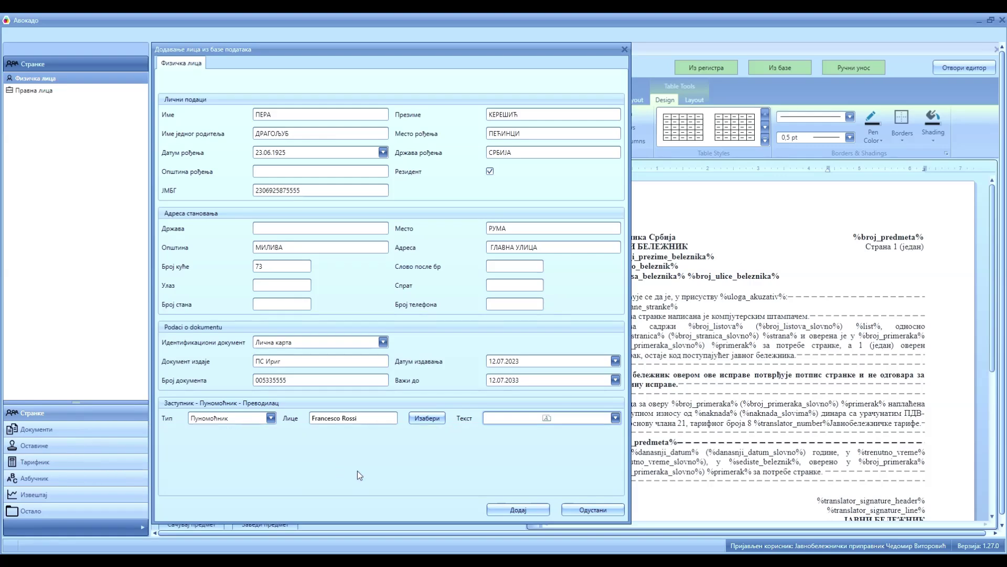
# Add the translator to the parties and check the translator mention in the regenerated text.
pyautogui.click(528, 510)
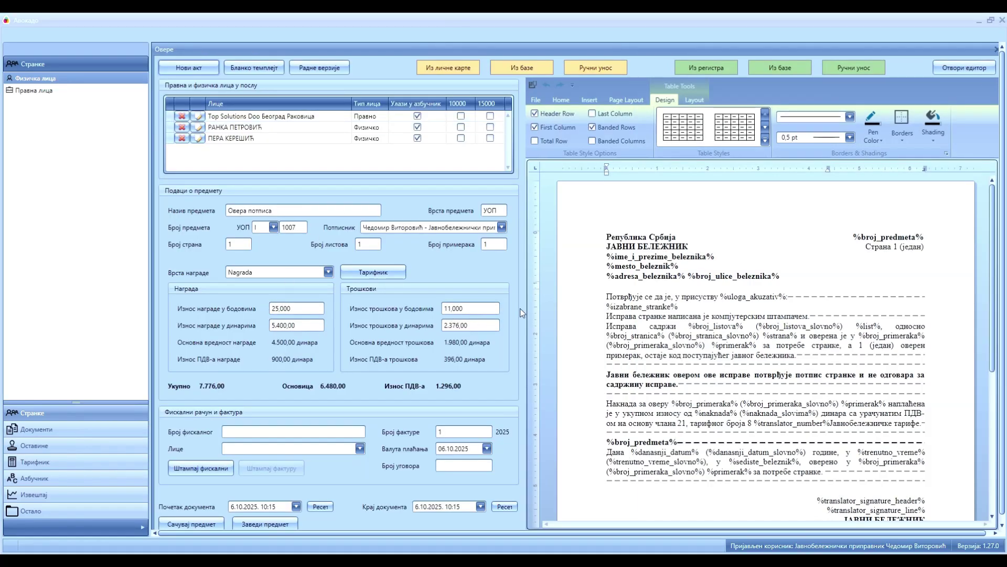
pyautogui.click(979, 70)
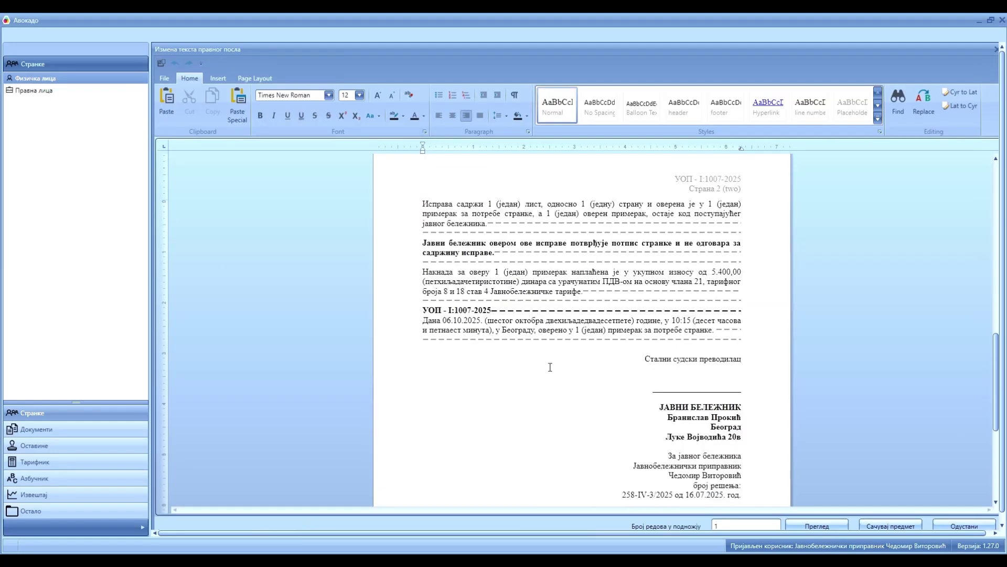
pyautogui.scroll(10, 549, 366)
pyautogui.scroll(-3, 550, 363)
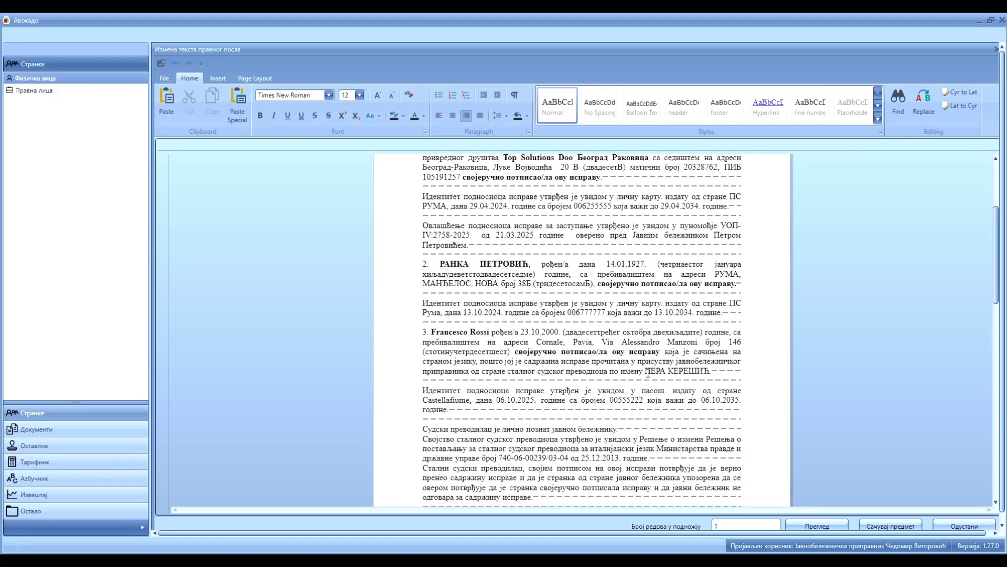
pyautogui.moveTo(481, 371); pyautogui.dragTo(710, 374)
# Check the decision reference, fee tariff and Стални судски преводилац caption, then open Print.
pyautogui.scroll(-3, 644, 381)
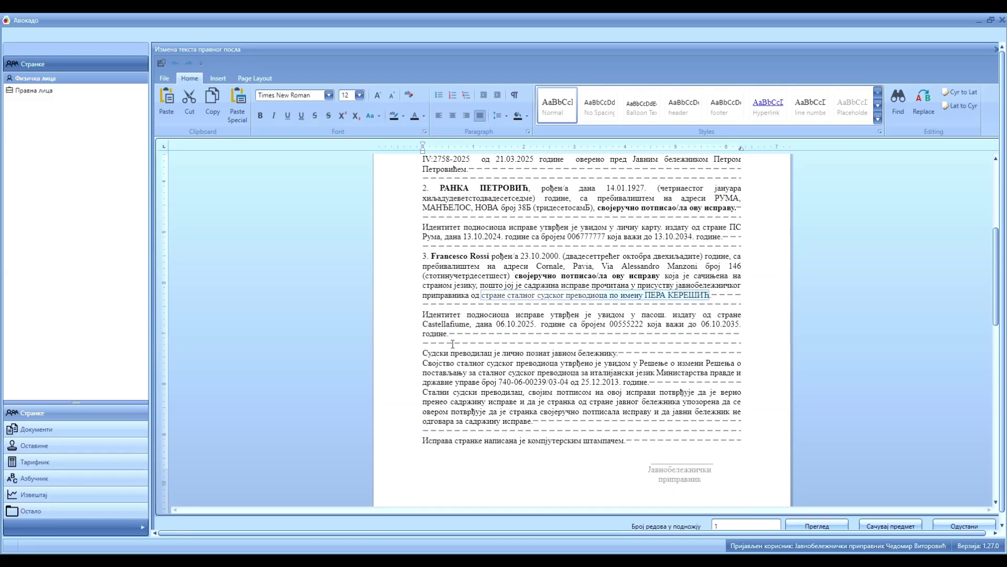
pyautogui.scroll(-1, 452, 345)
pyautogui.moveTo(636, 340); pyautogui.dragTo(728, 354)
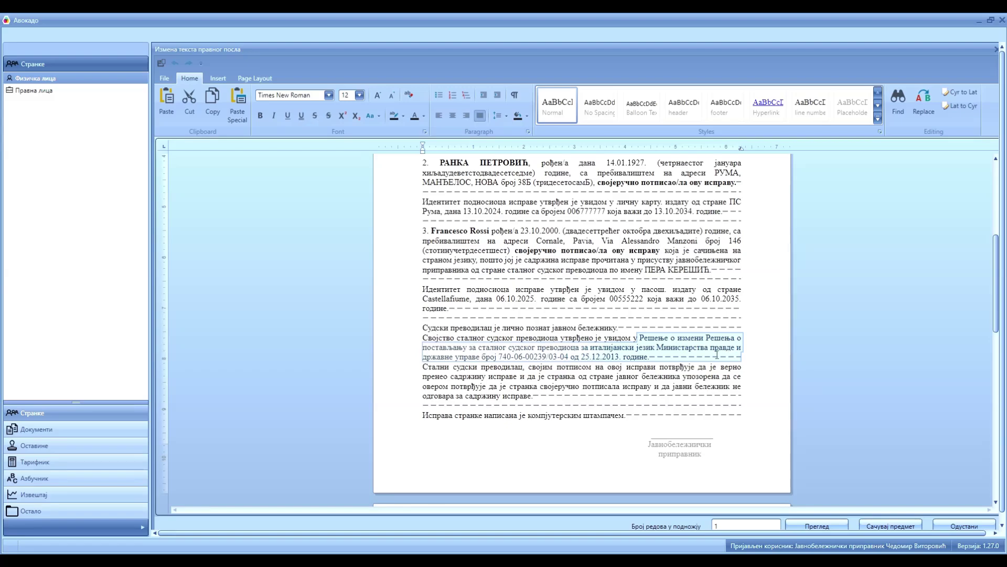
pyautogui.scroll(-9, 594, 378)
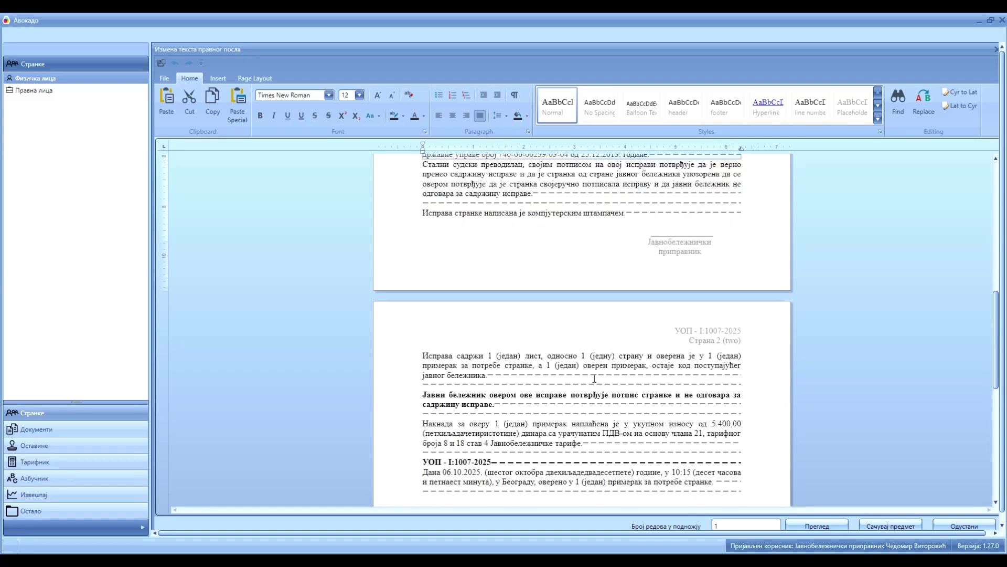
pyautogui.scroll(-4, 594, 377)
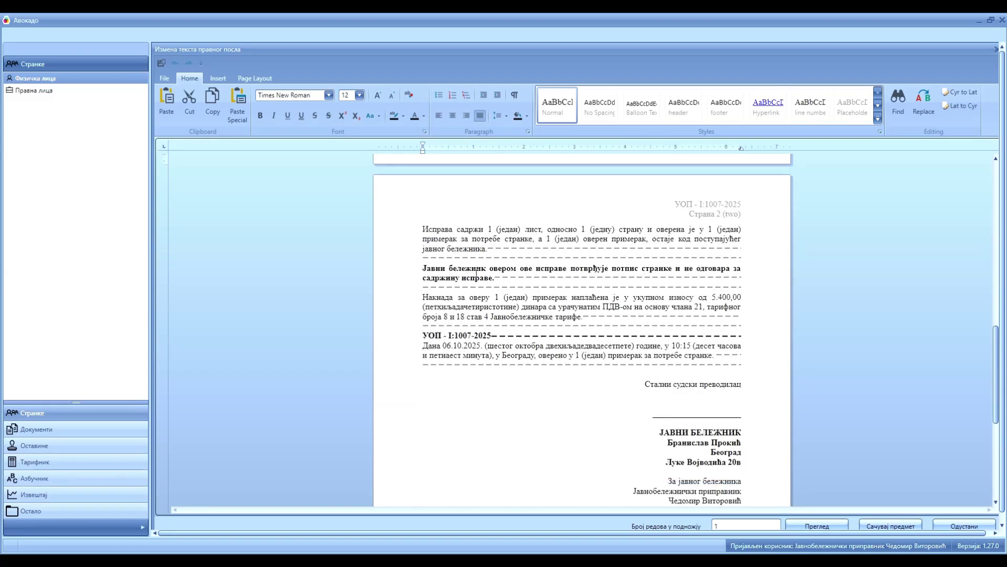
pyautogui.moveTo(450, 317); pyautogui.dragTo(553, 317)
pyautogui.scroll(-5, 656, 255)
pyautogui.moveTo(645, 257); pyautogui.dragTo(739, 267)
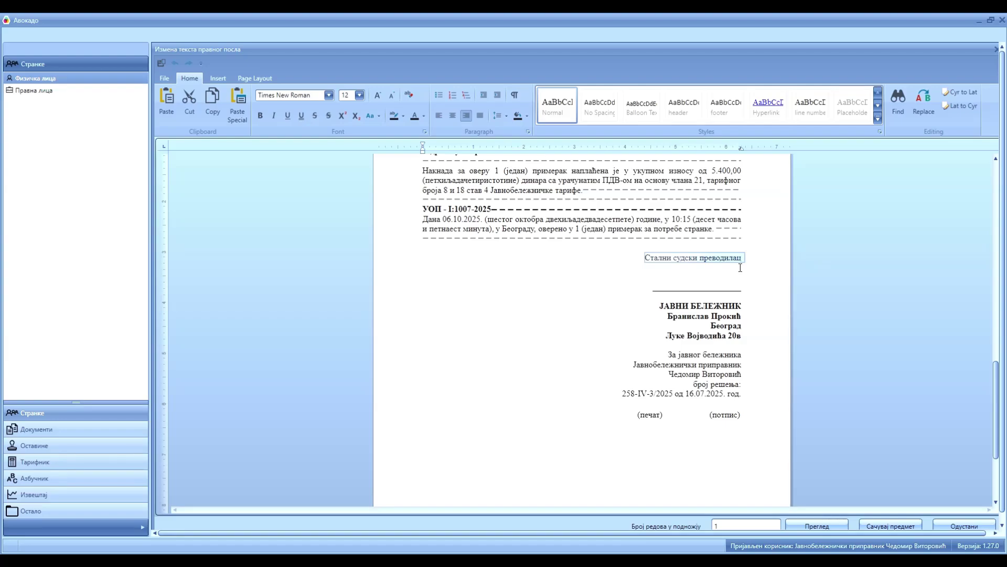
pyautogui.click(164, 78)
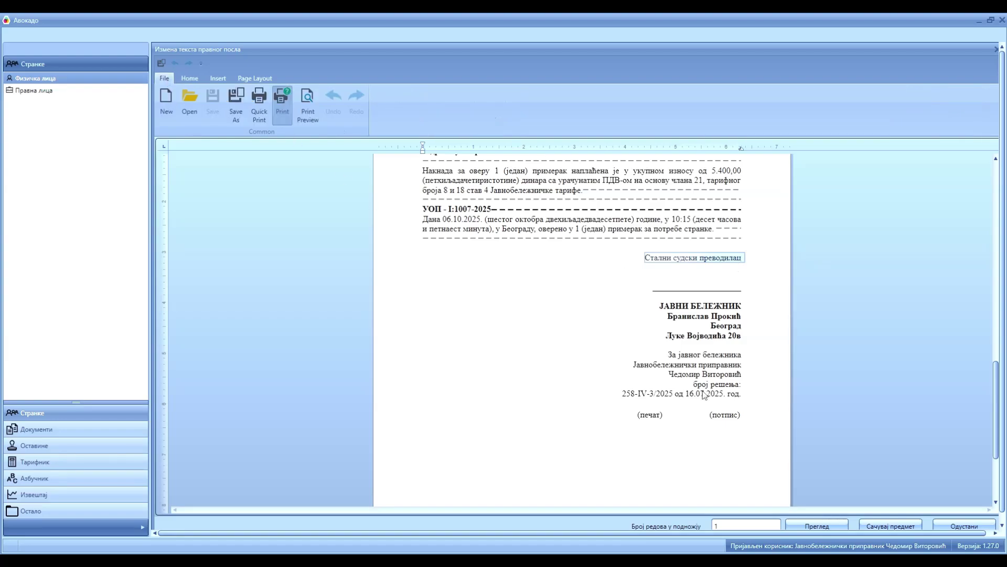
pyautogui.click(283, 105)
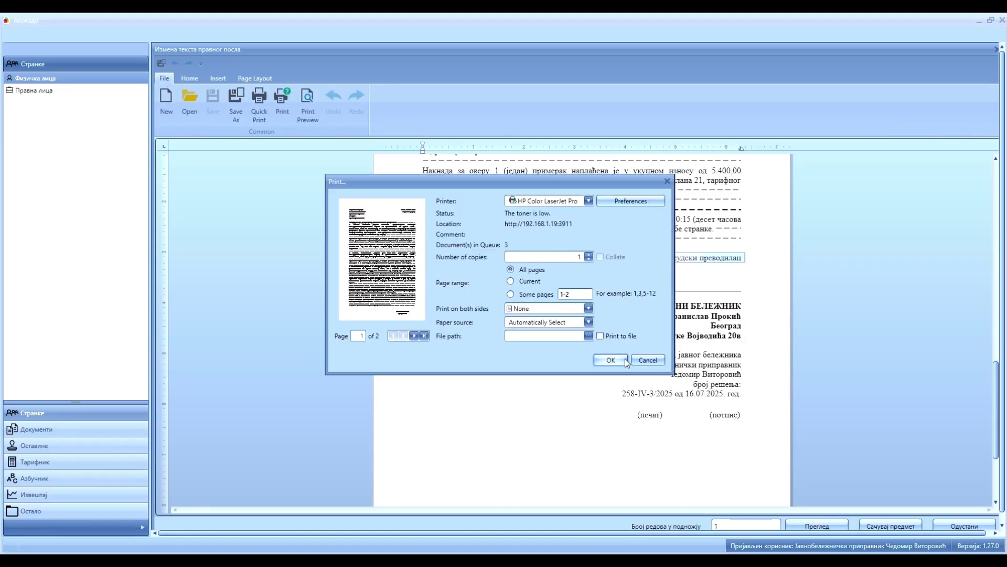